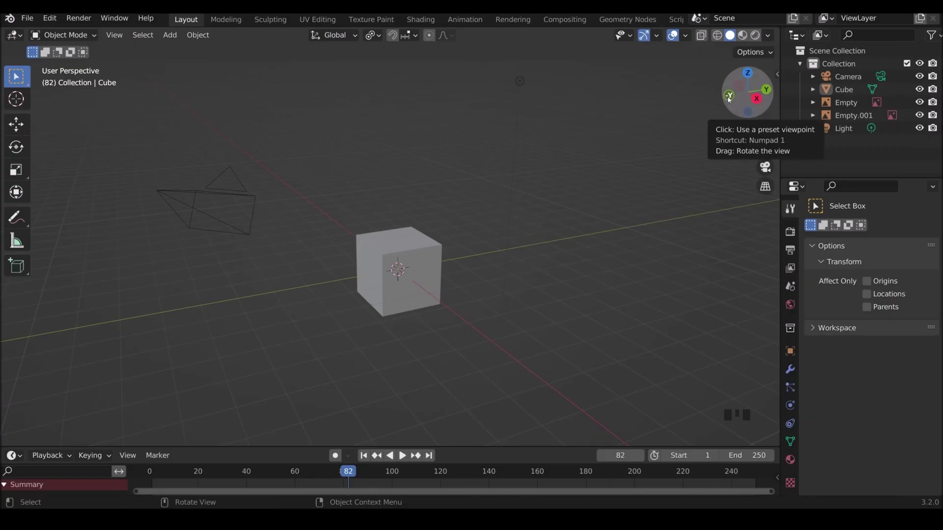
# - Delete Blender's default cube
pyautogui.press('Delete')
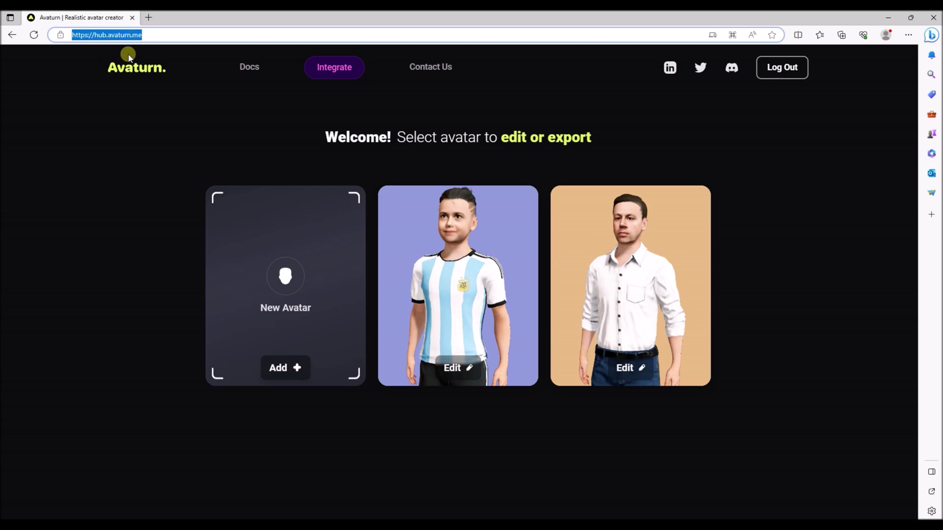
# - Look at the New Avatar > New Face camera-scan option, then close its QR code modal
pyautogui.click(257, 135)
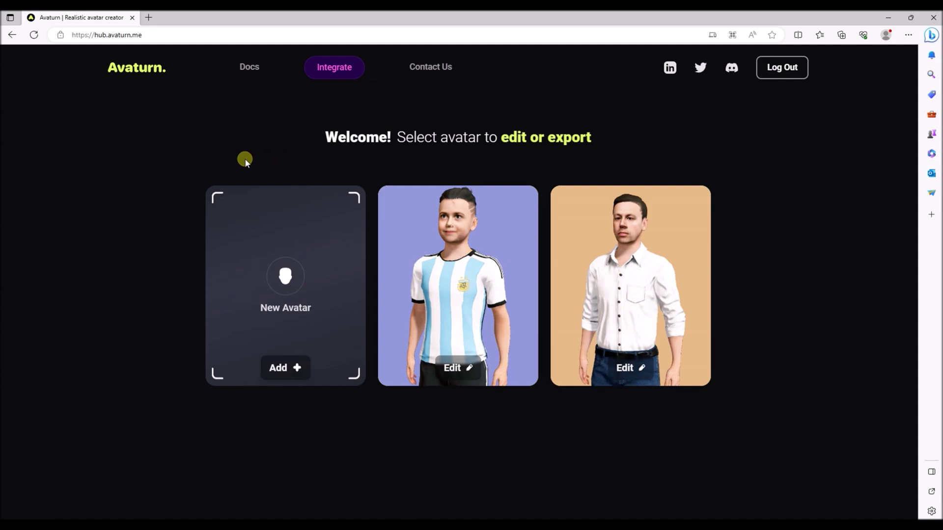
pyautogui.click(281, 275)
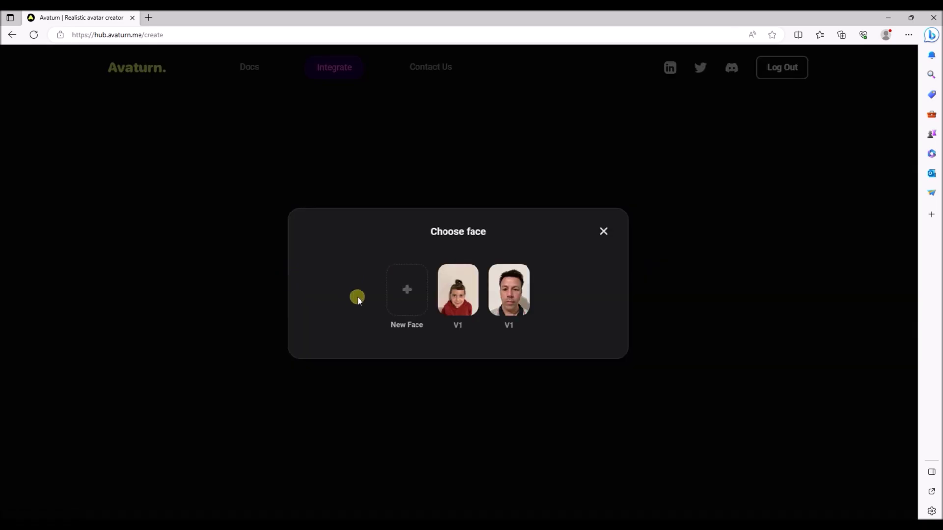
pyautogui.click(415, 307)
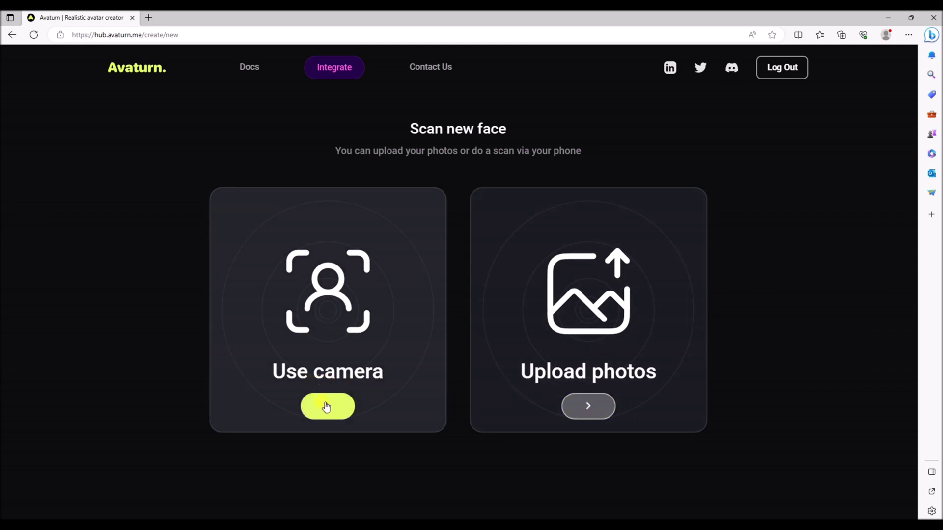
pyautogui.click(326, 408)
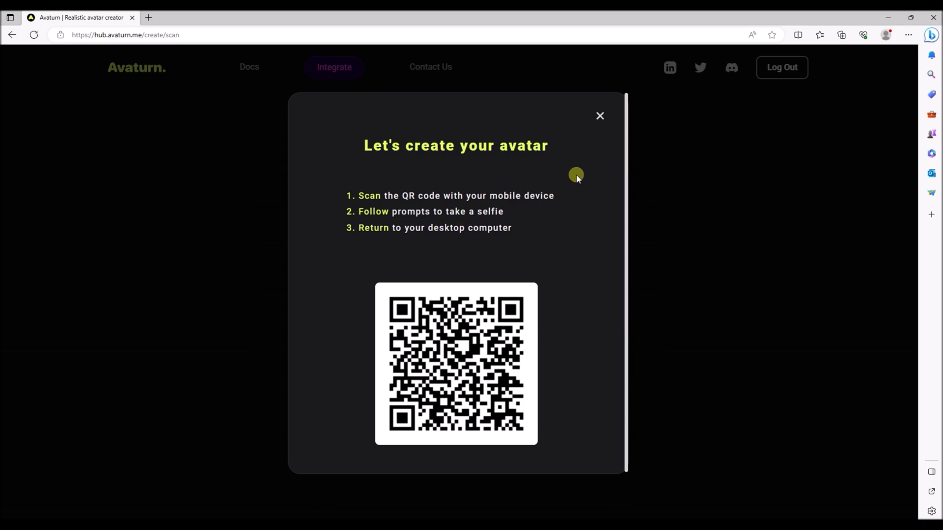
pyautogui.click(598, 116)
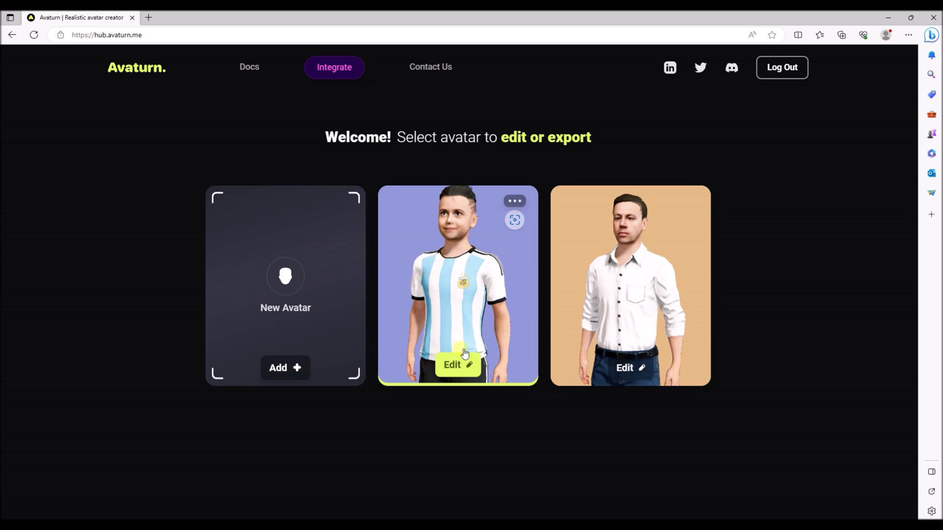
# - Open the football-kit avatar in the editor and lower the Chest slider to -0.01
pyautogui.click(461, 366)
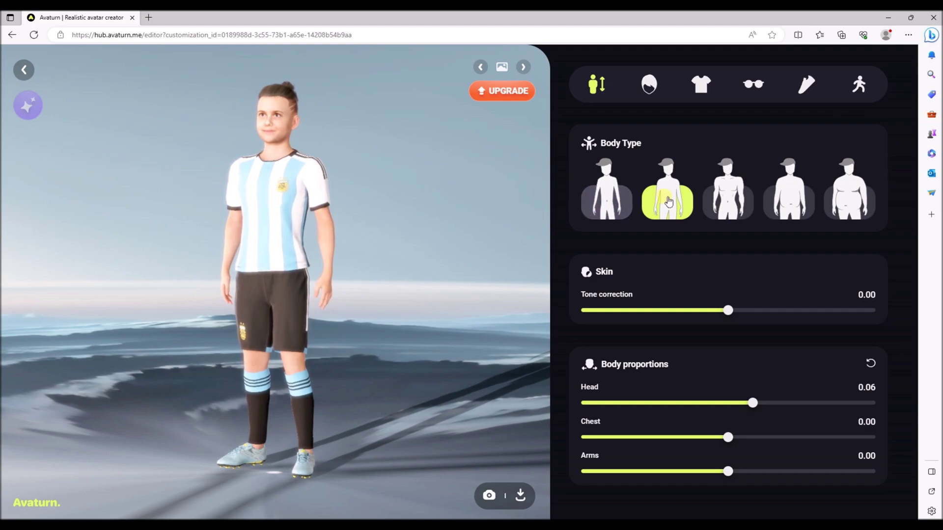
pyautogui.scroll(-2, 282, 209)
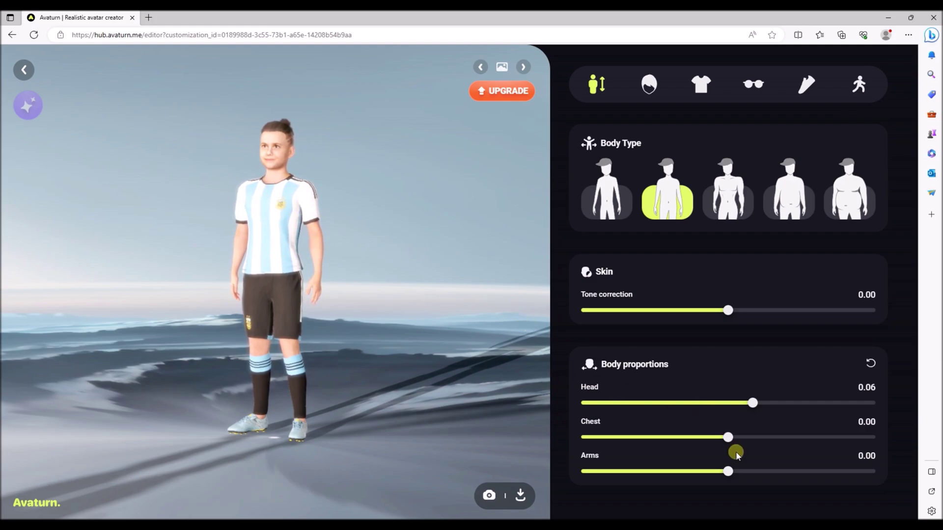
pyautogui.moveTo(732, 441)
pyautogui.mouseDown()
pyautogui.moveTo(634, 448)
pyautogui.moveTo(736, 445)
pyautogui.moveTo(642, 455)
pyautogui.moveTo(723, 446)
pyautogui.mouseUp()
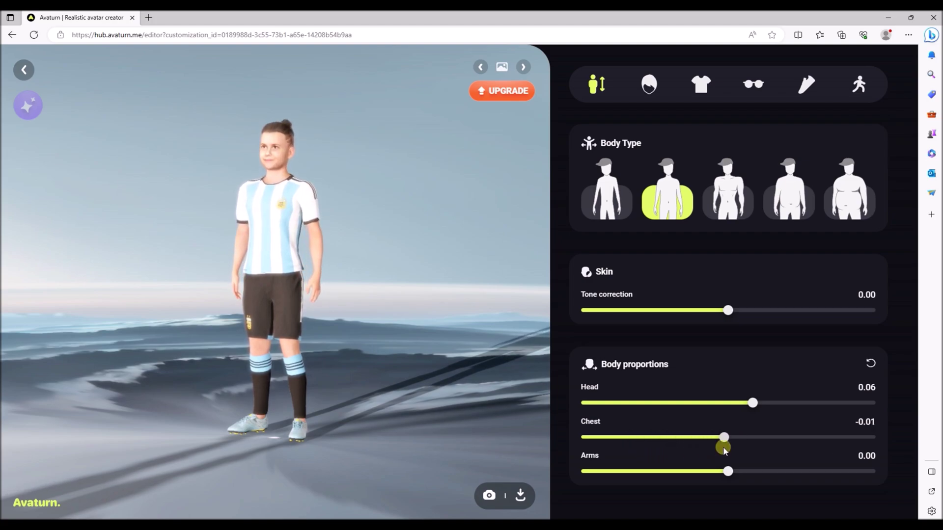
# - Try the third and fourth body types, then go back to the second, slim one
pyautogui.click(736, 201)
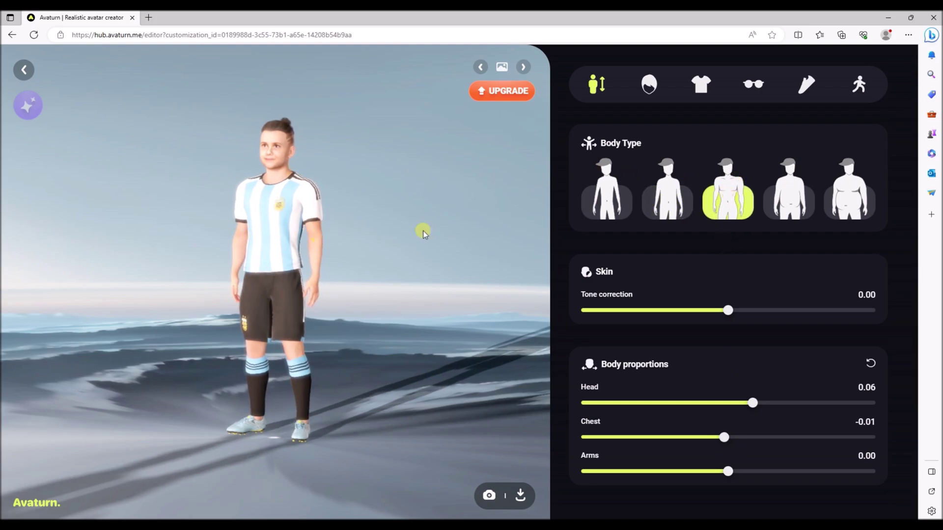
pyautogui.click(789, 197)
pyautogui.click(666, 199)
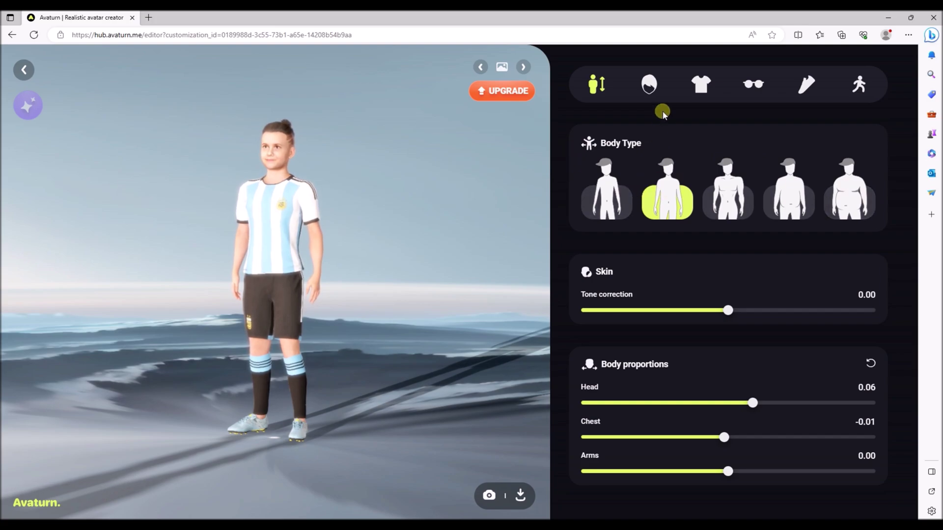
# - Browse and preview a few hairstyles in the hair tab
pyautogui.click(649, 87)
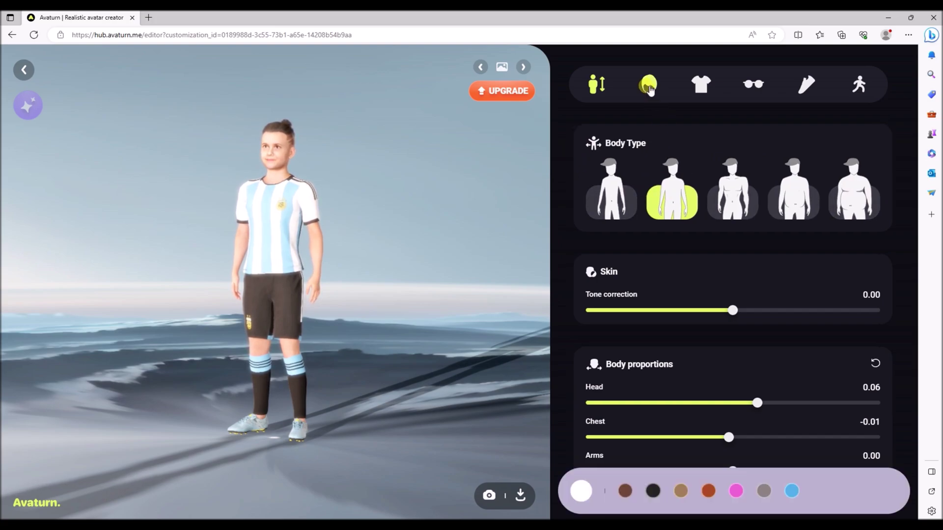
pyautogui.click(758, 258)
pyautogui.scroll(-2, 759, 258)
pyautogui.click(759, 258)
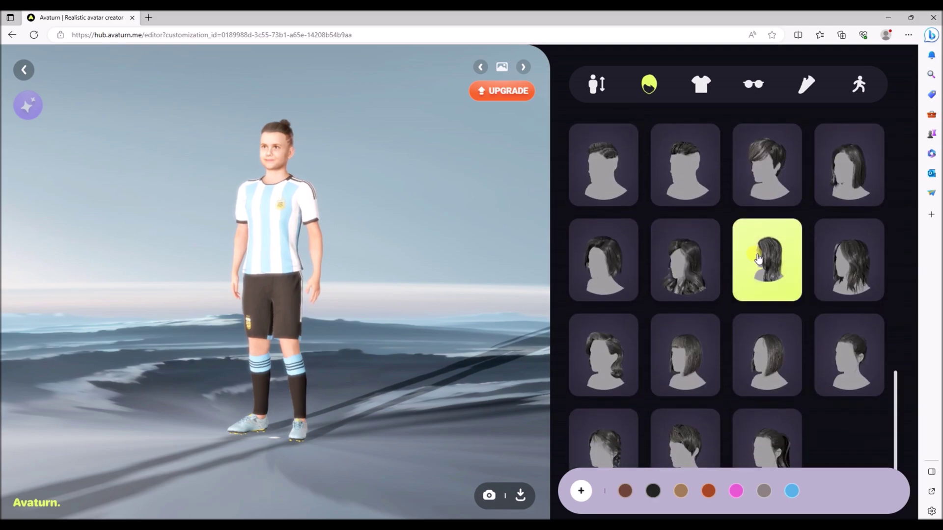
pyautogui.click(742, 236)
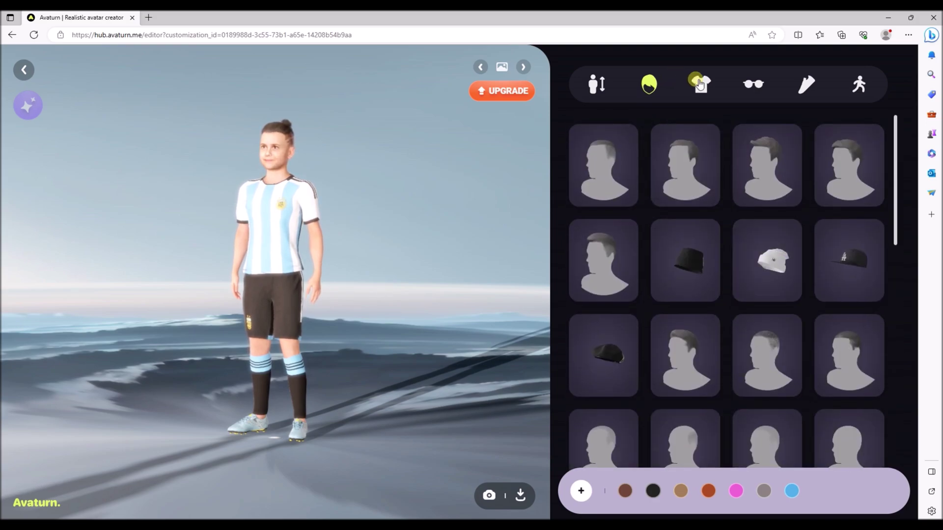
# - Preview the white shirt with grey or black skirt and denim-skirt outfits in the outfit catalogue
pyautogui.click(712, 91)
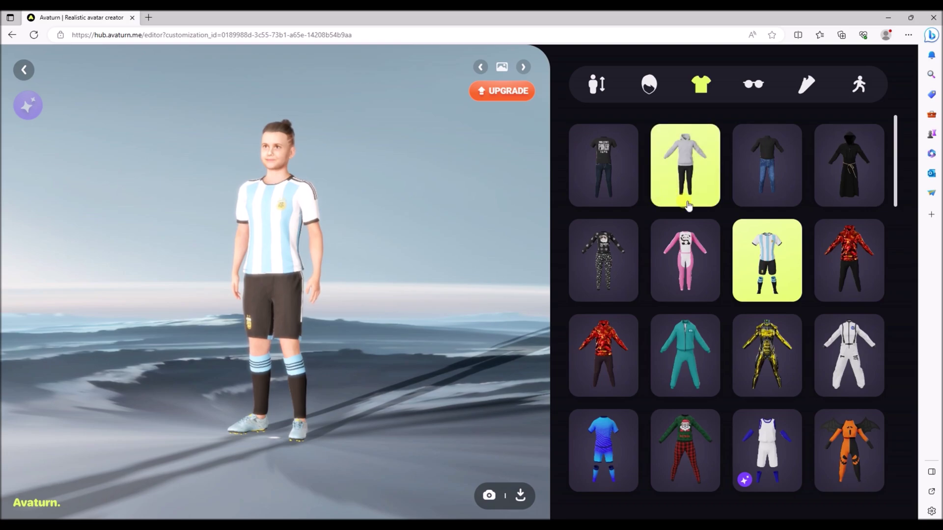
pyautogui.scroll(-20, 688, 206)
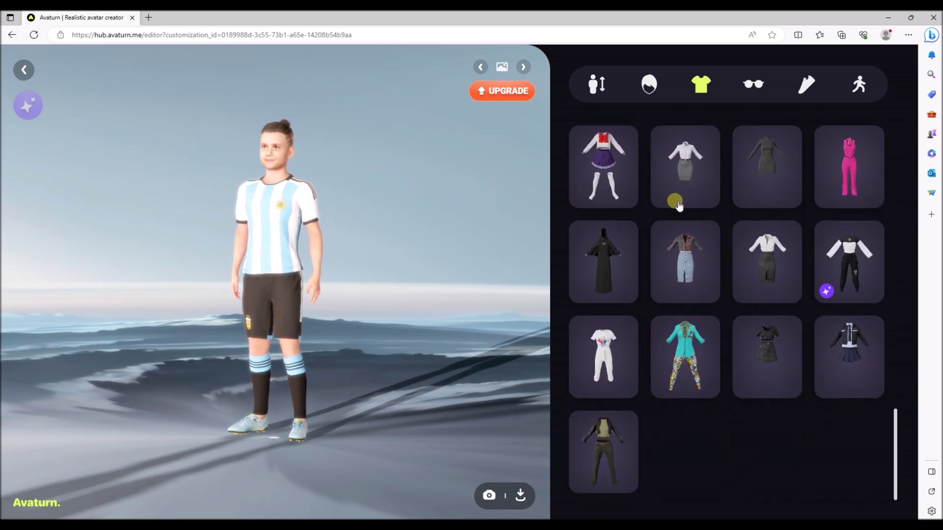
pyautogui.click(679, 206)
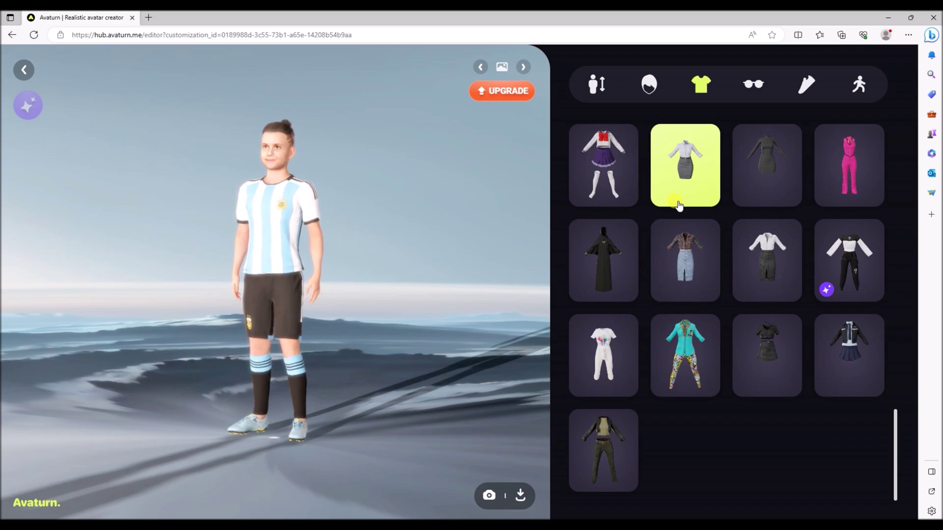
pyautogui.click(702, 297)
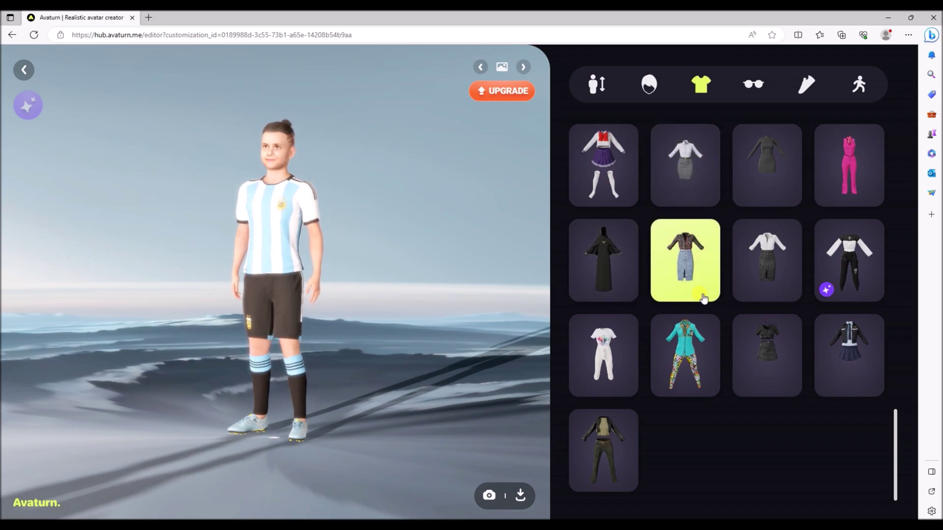
pyautogui.click(694, 204)
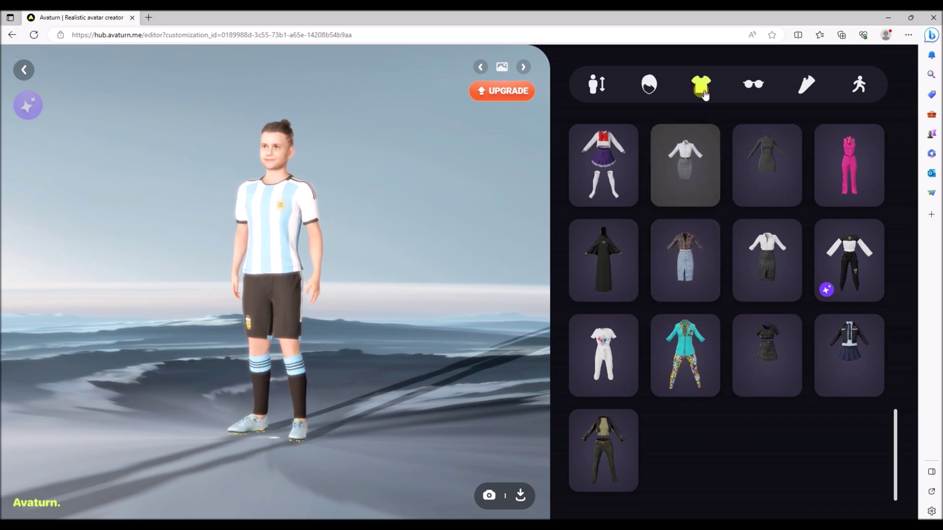
pyautogui.click(776, 261)
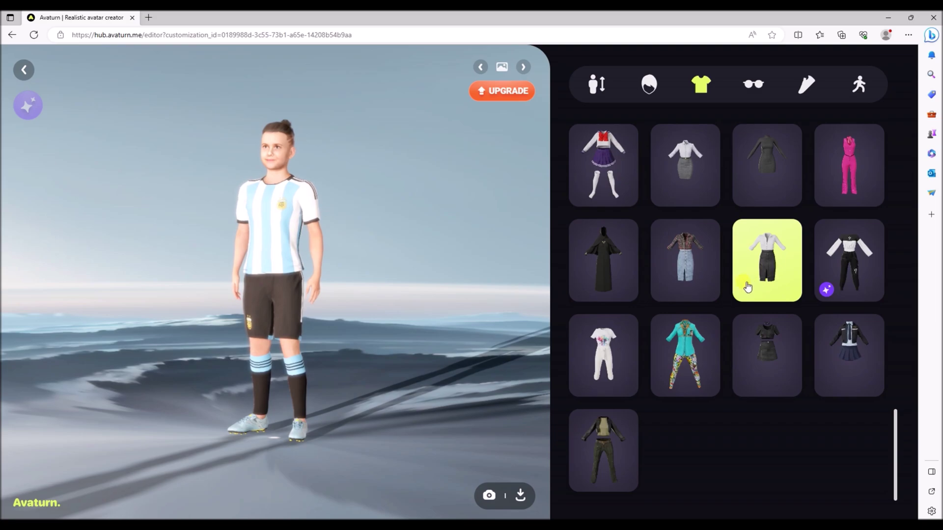
pyautogui.click(715, 299)
pyautogui.scroll(10, 711, 301)
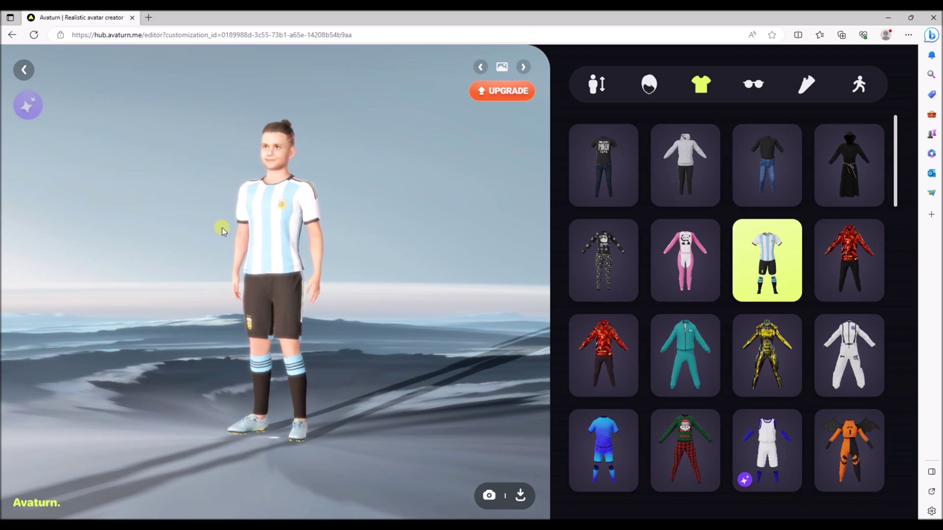
# - Orbit to view the avatar from behind and open the 3D-model export instructions
pyautogui.moveTo(219, 226); pyautogui.dragTo(417, 242)
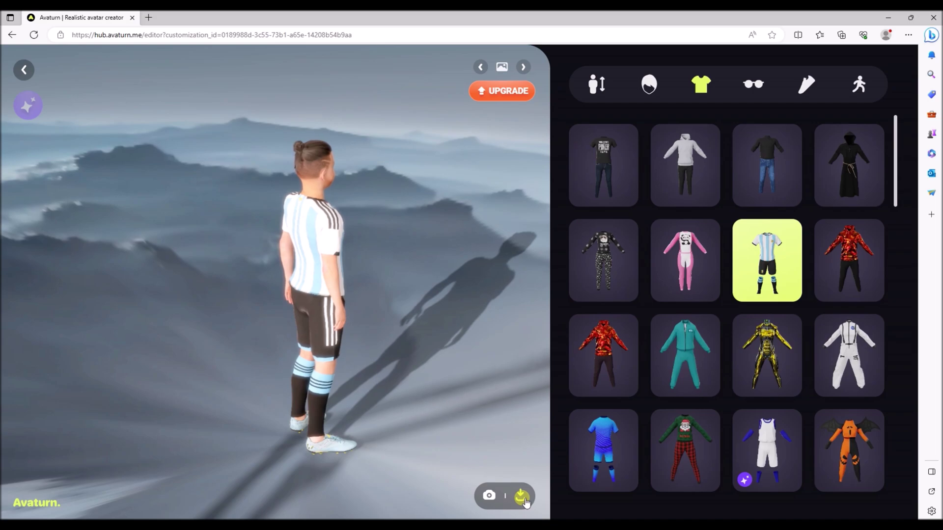
pyautogui.click(522, 497)
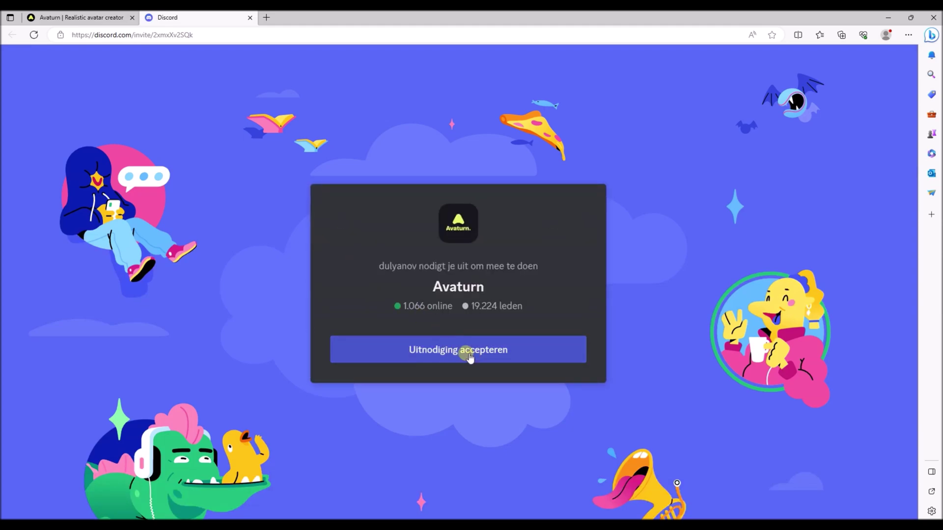
# - Join the Avaturn Discord server and open the #use-bot-here channel
pyautogui.click(469, 356)
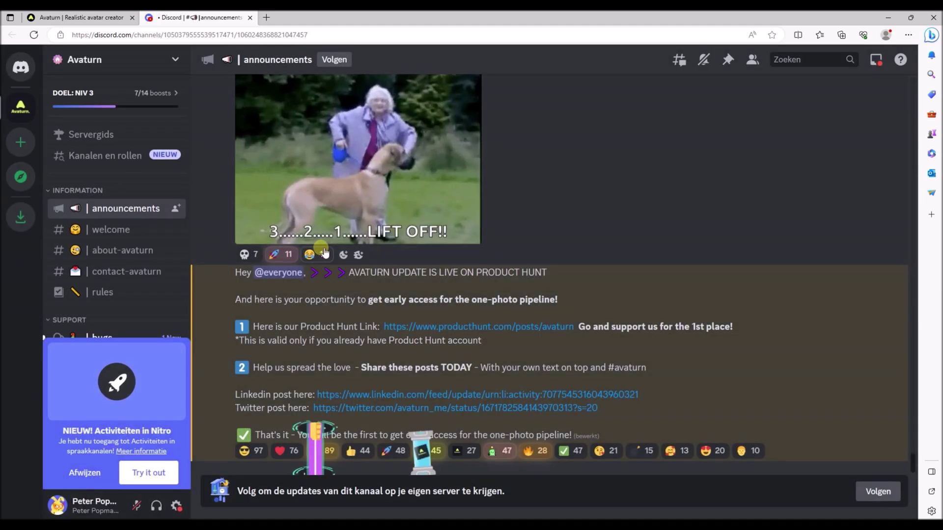
pyautogui.scroll(-4, 147, 393)
pyautogui.click(147, 408)
# - Run the /avaturn bot command and request a GLB export of the avatar
pyautogui.moveTo(143, 414)
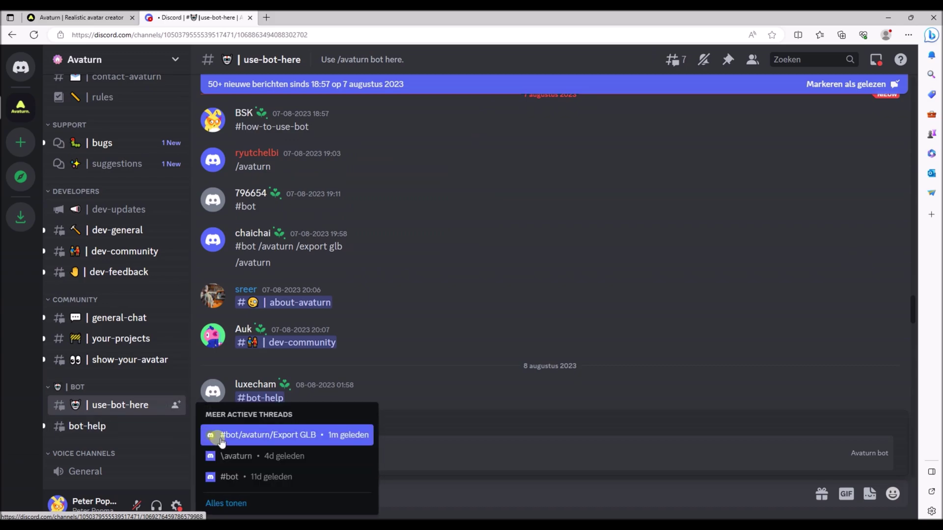
pyautogui.write('/ava')
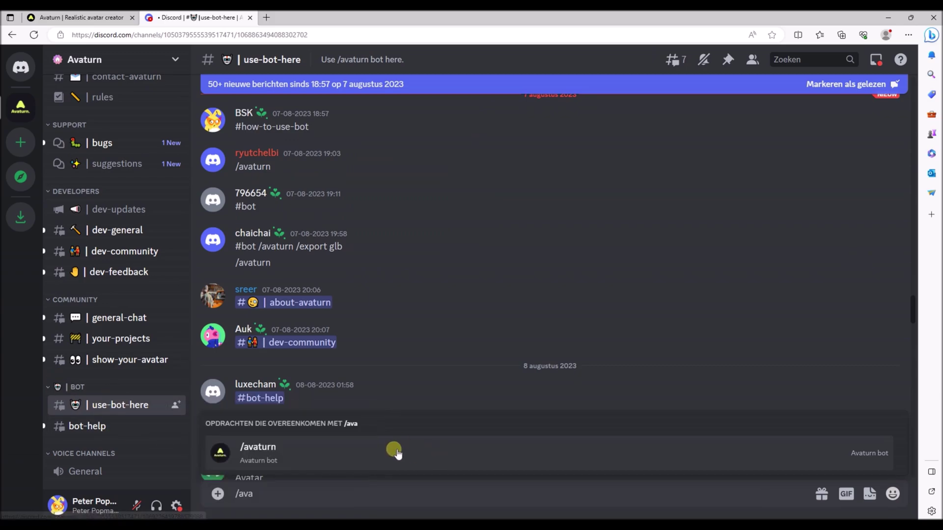
pyautogui.click(252, 452)
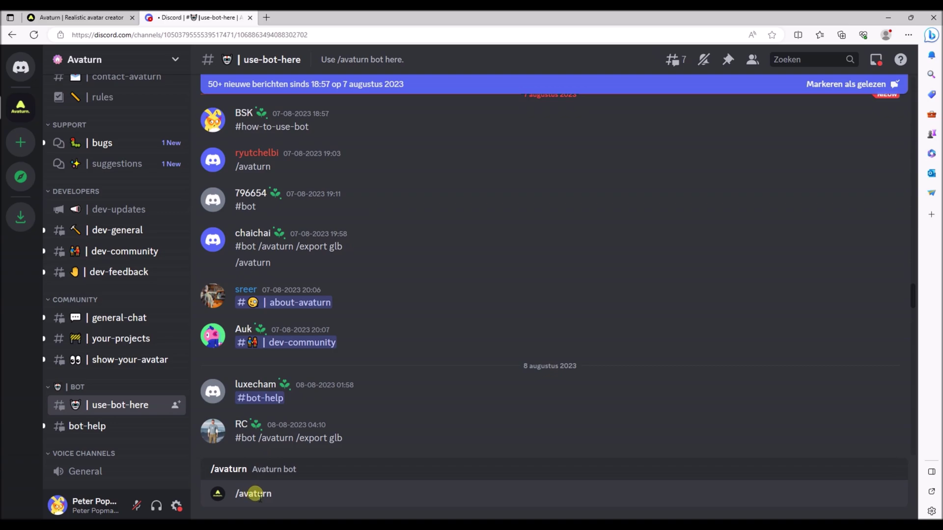
pyautogui.press('Return')
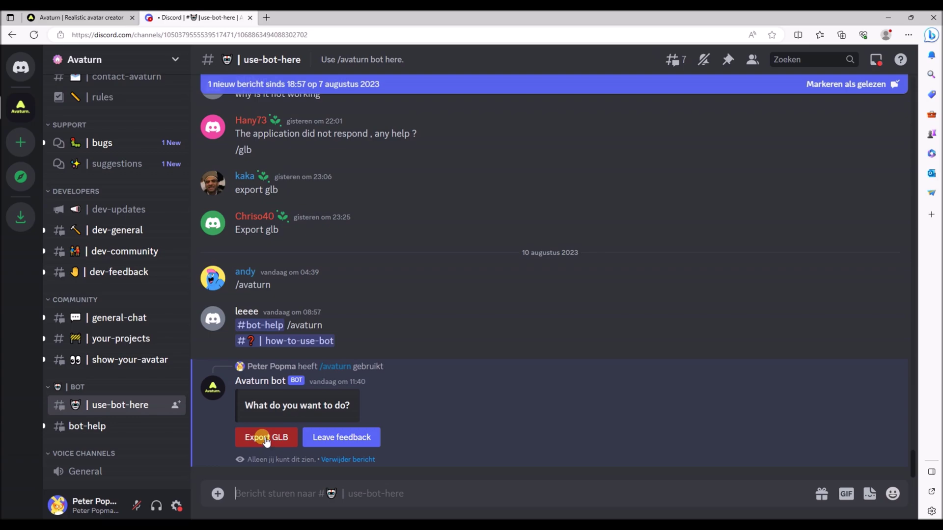
pyautogui.click(264, 438)
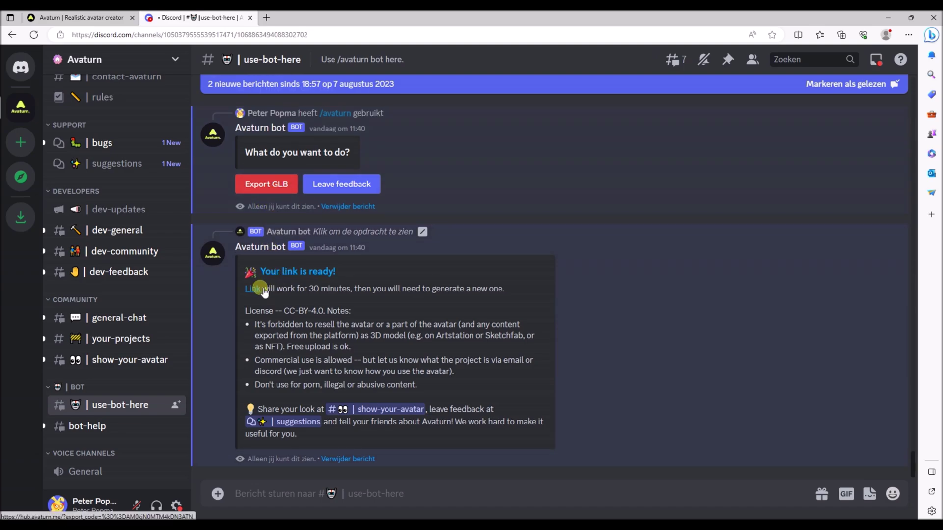
# - Follow the bot's export link, edit the middle avatar, and download it as Customized Avatar (T-Pose)
pyautogui.click(281, 273)
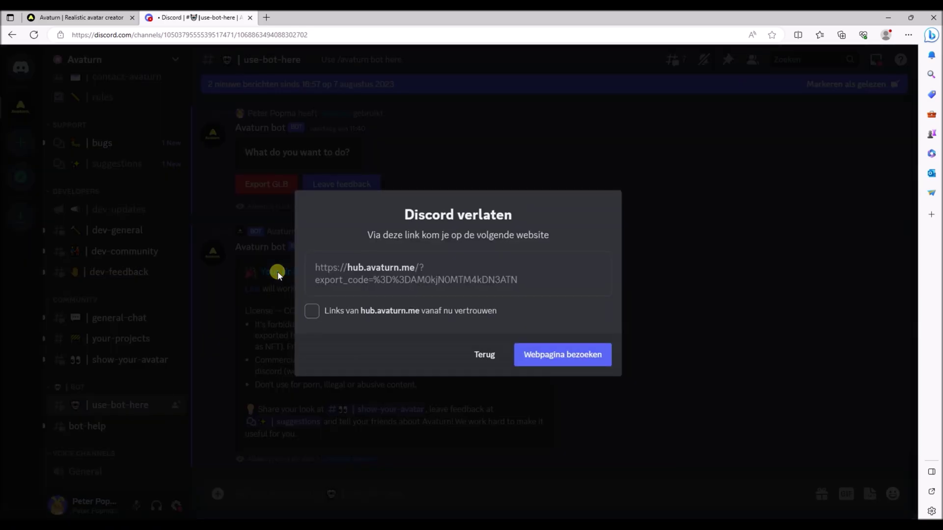
pyautogui.click(546, 355)
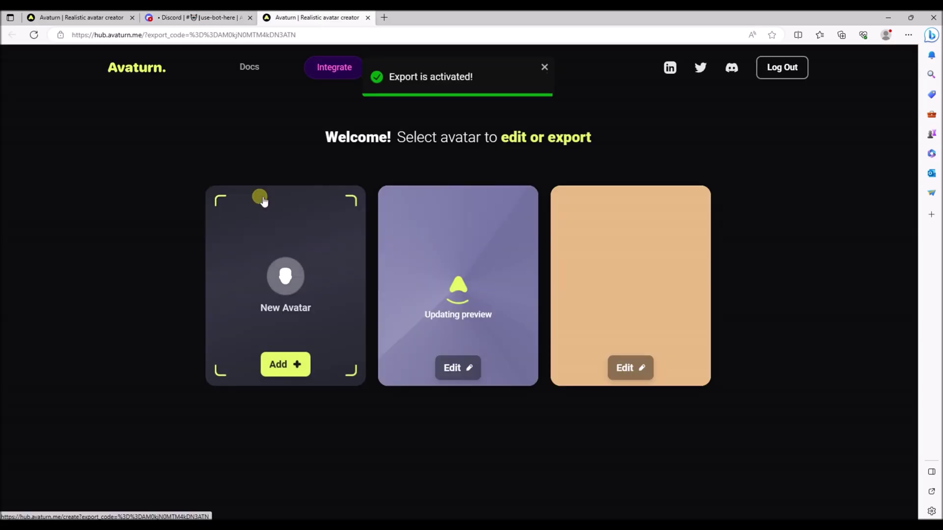
pyautogui.click(459, 367)
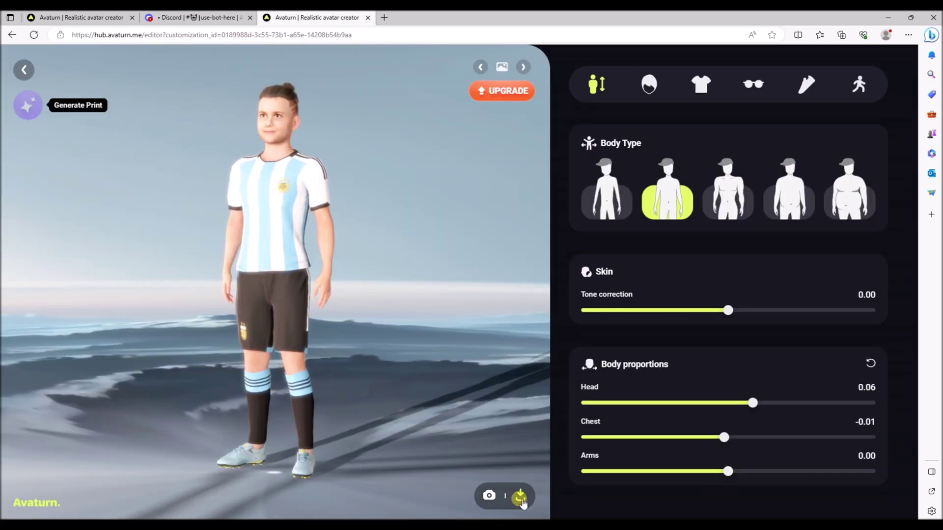
pyautogui.click(520, 498)
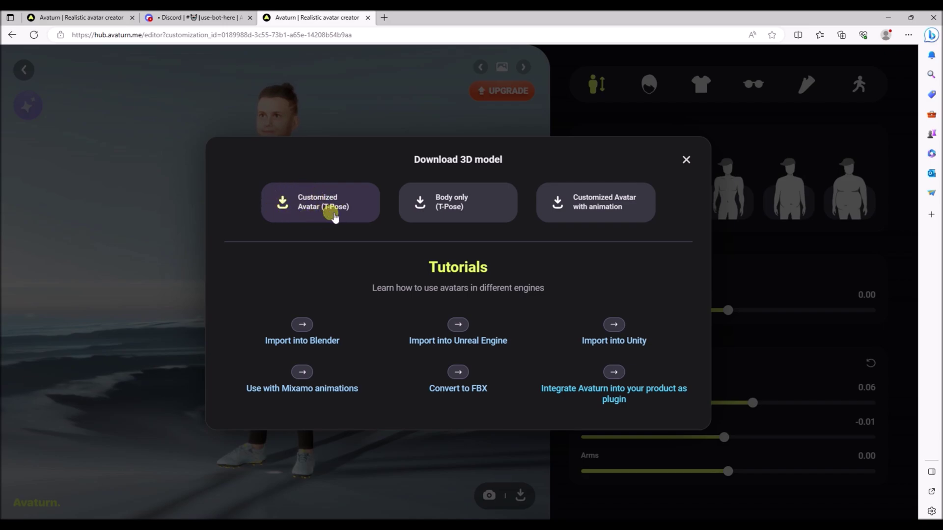
pyautogui.click(458, 388)
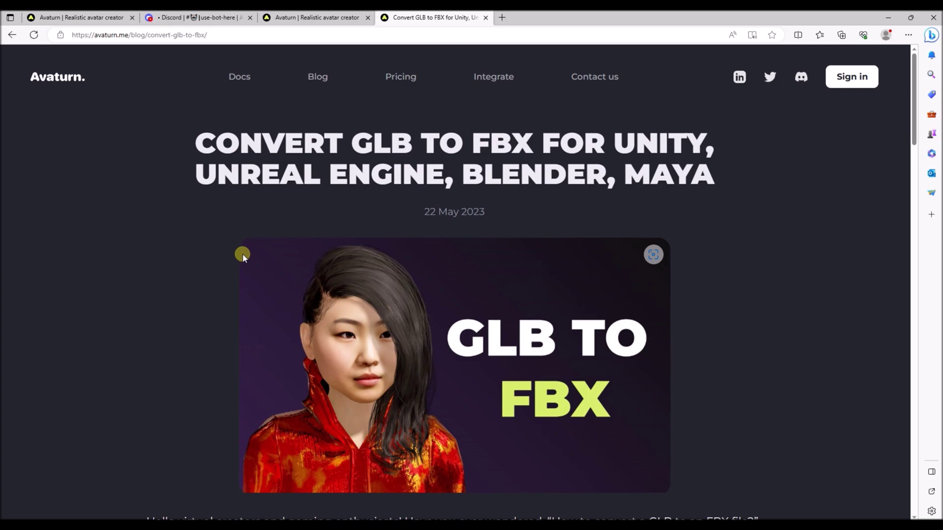
# - Scroll the Convert GLB to FBX post and open its 'GLB to FBX converter' link
pyautogui.scroll(-5, 243, 255)
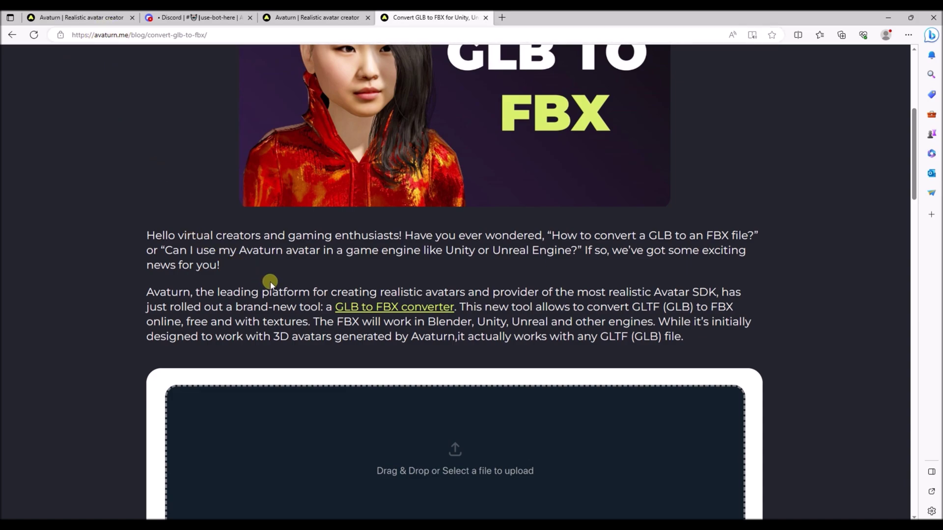
pyautogui.click(380, 308)
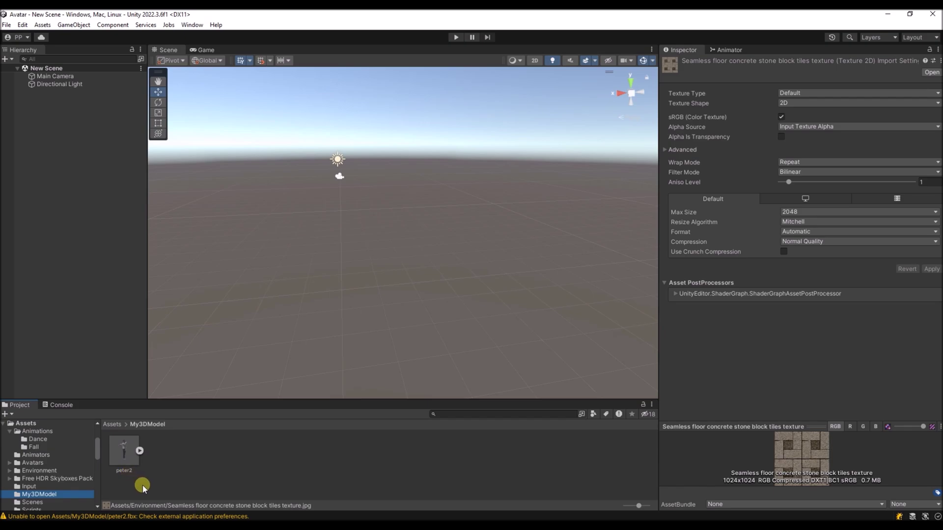
# - Set peter2's Rig Animation Type to Humanoid, apply it, and select the generated peter2Avatar
pyautogui.click(120, 455)
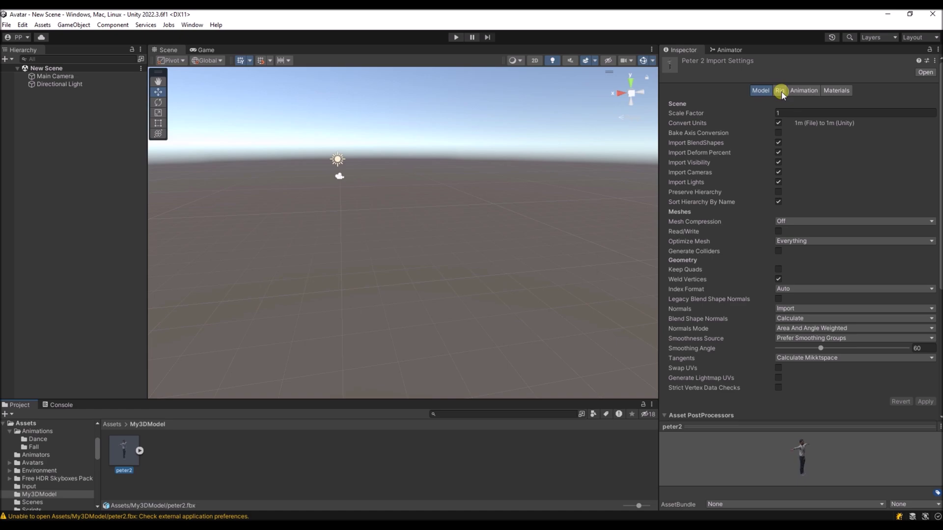
pyautogui.click(781, 91)
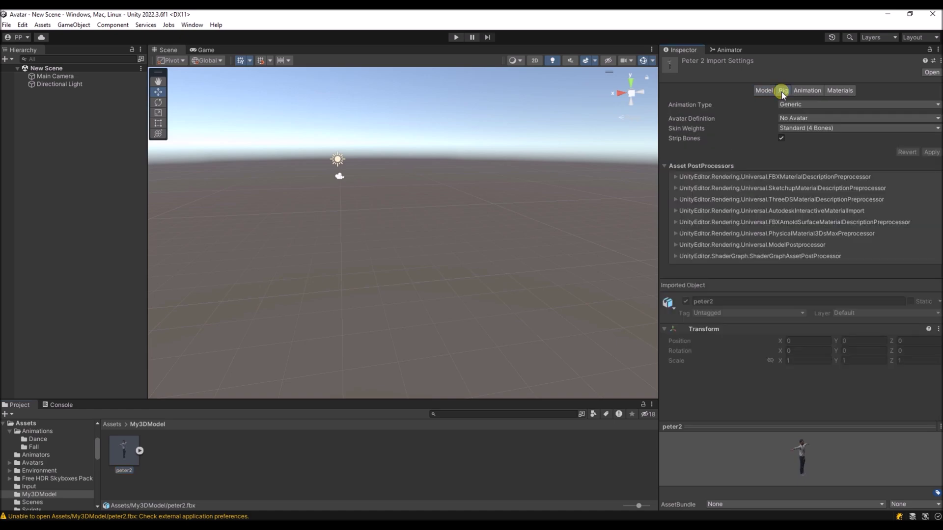
pyautogui.click(820, 104)
pyautogui.click(806, 152)
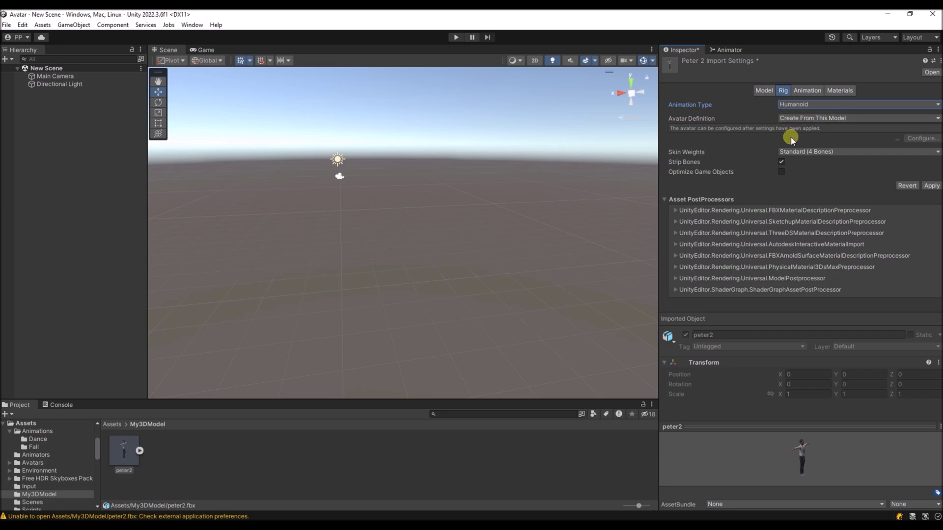
pyautogui.click(932, 186)
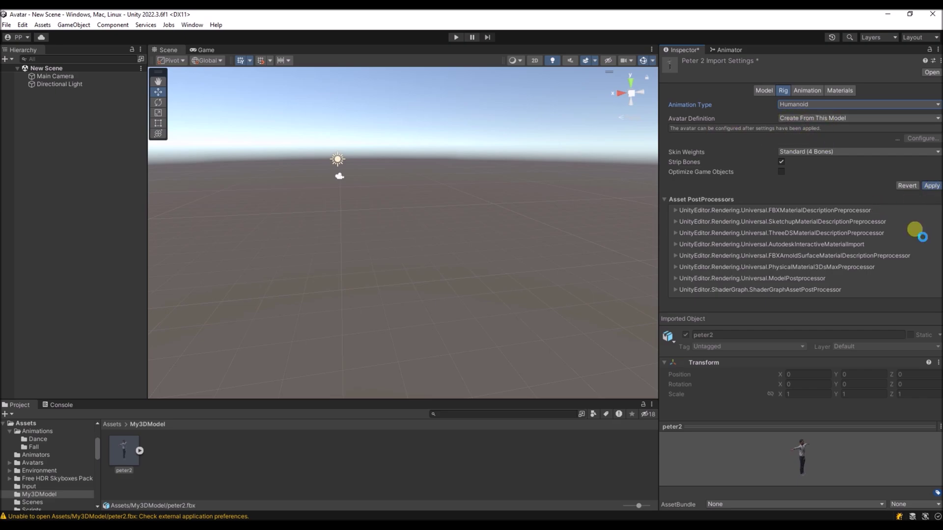
pyautogui.click(137, 449)
pyautogui.scroll(-1, 263, 438)
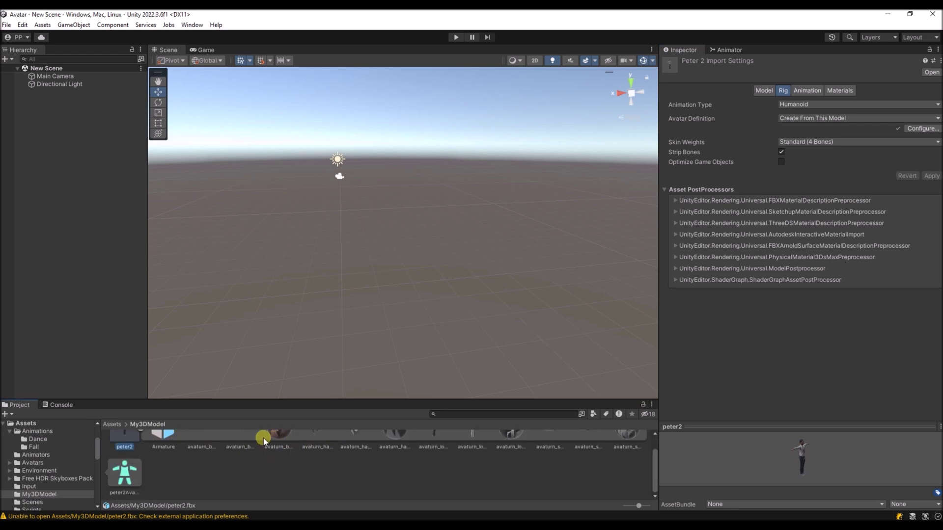
pyautogui.click(123, 471)
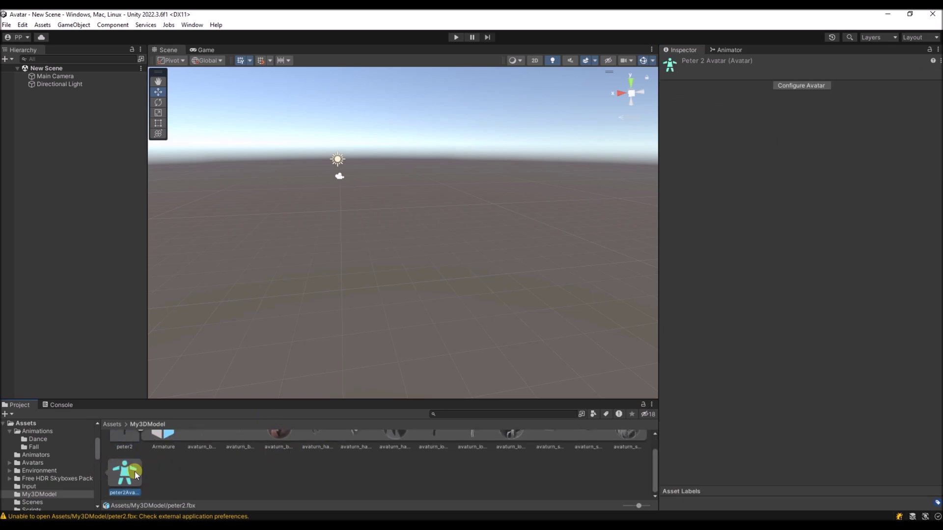
# - Enter Configure Avatar for peter2Avatar and scroll through its hips-to-toes bone mapping
pyautogui.click(777, 87)
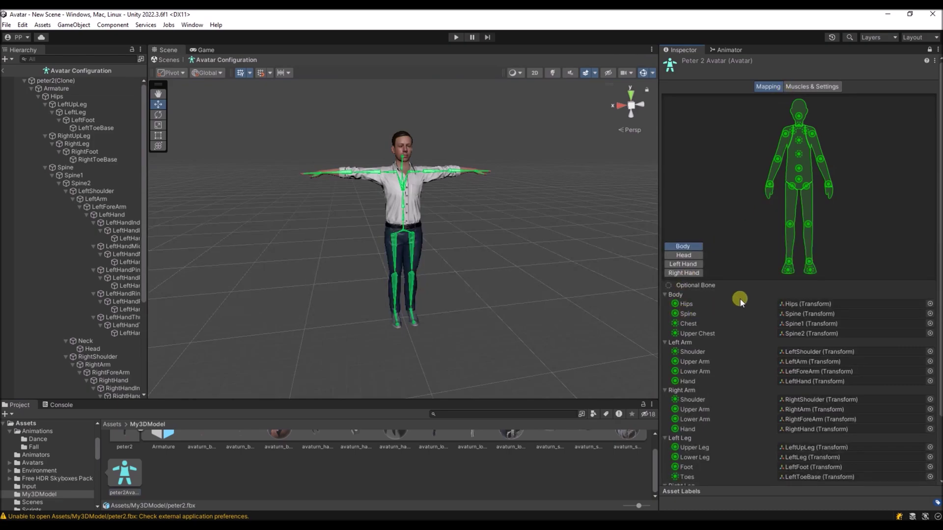
pyautogui.scroll(-1, 740, 299)
pyautogui.scroll(-2, 811, 303)
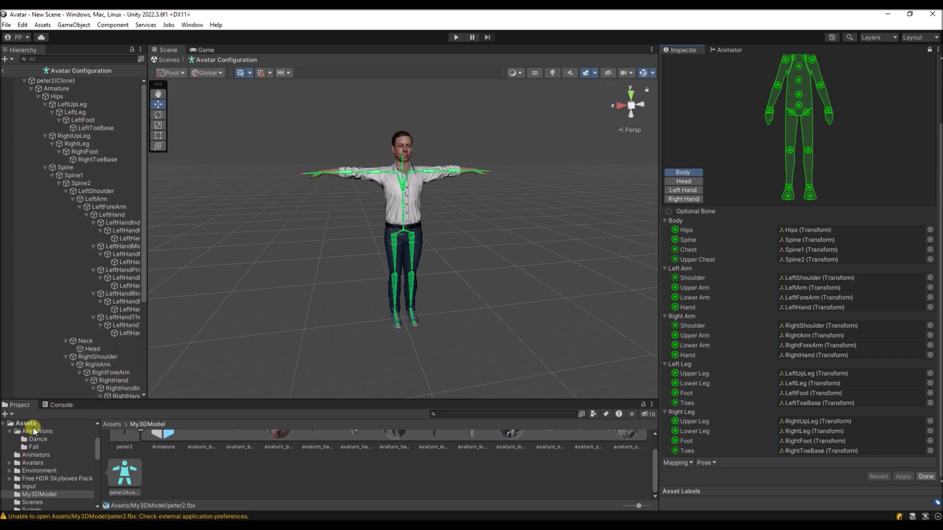
# - Create a new Animator Controller in the Animators folder
pyautogui.click(34, 455)
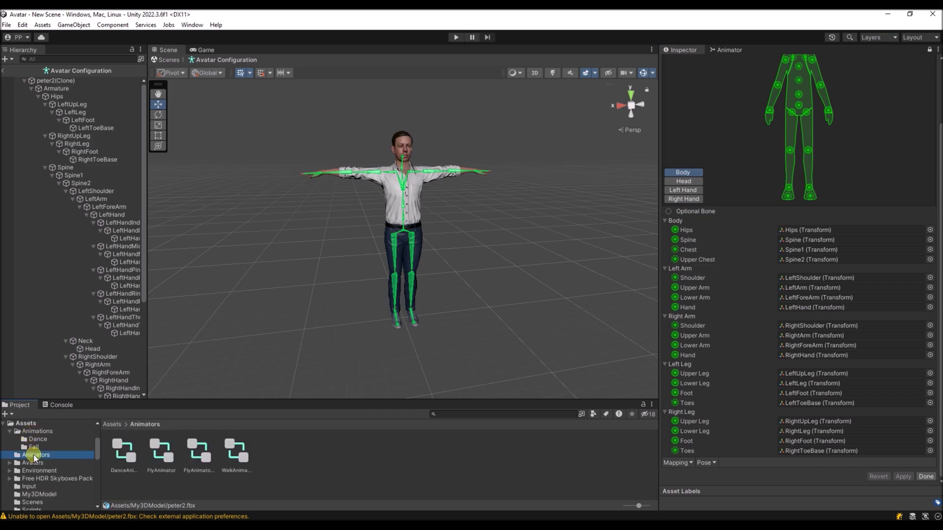
pyautogui.rightClick(291, 457)
pyautogui.moveTo(388, 191)
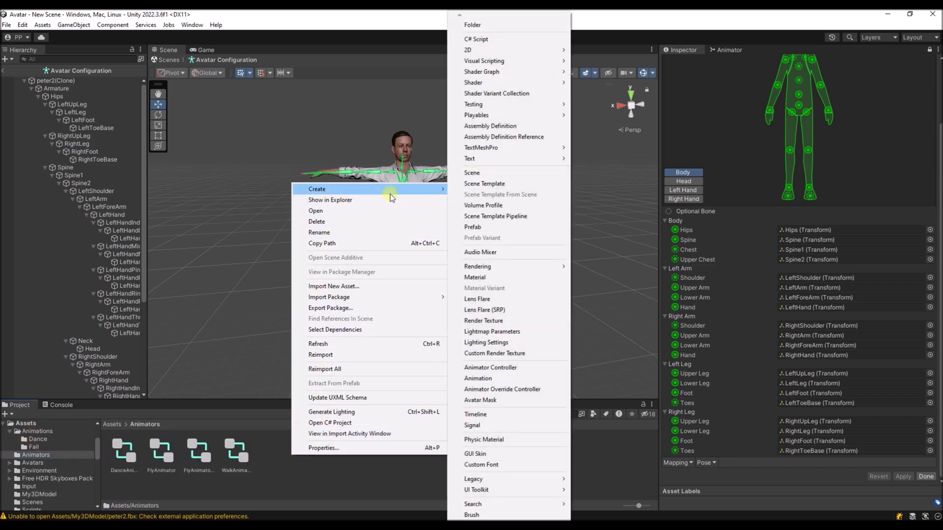
pyautogui.click(508, 368)
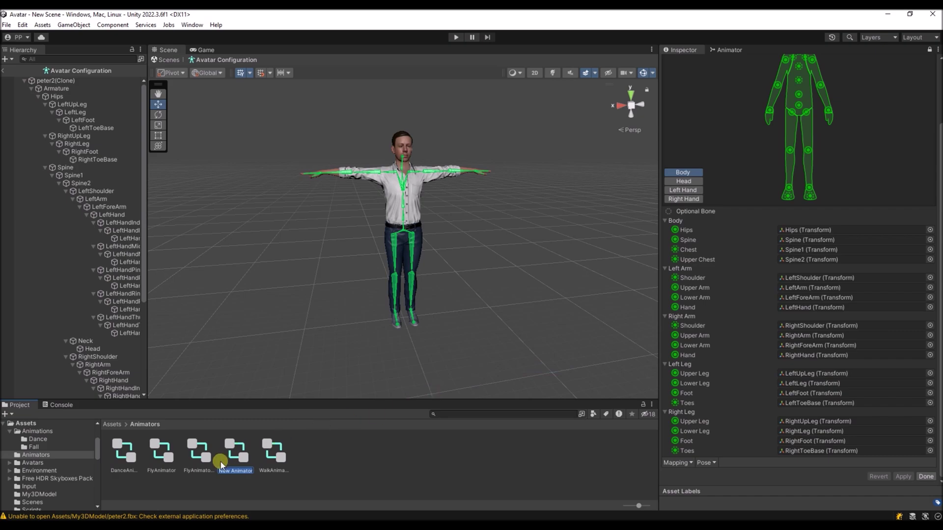
# - Open the New Animator Controller and drag the Belly Dance clip from the Dance folder into it
pyautogui.doubleClick(238, 453)
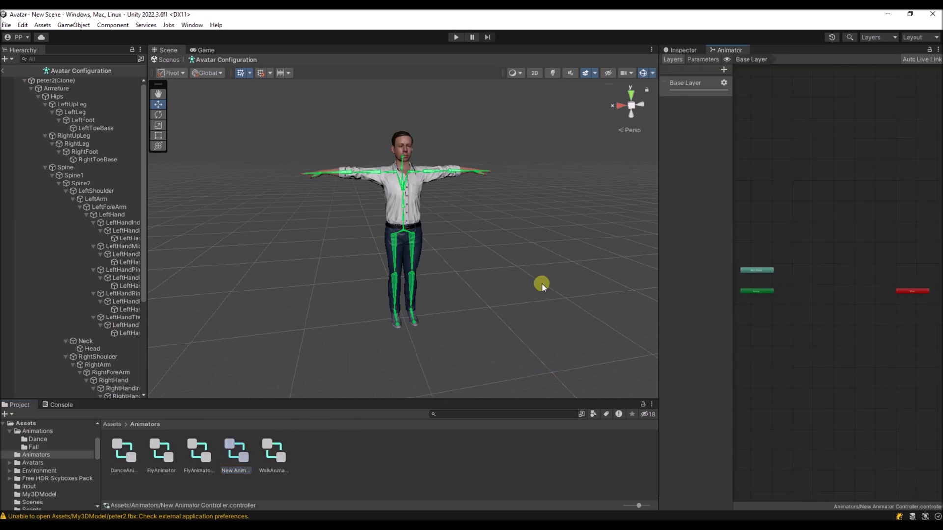
pyautogui.click(28, 439)
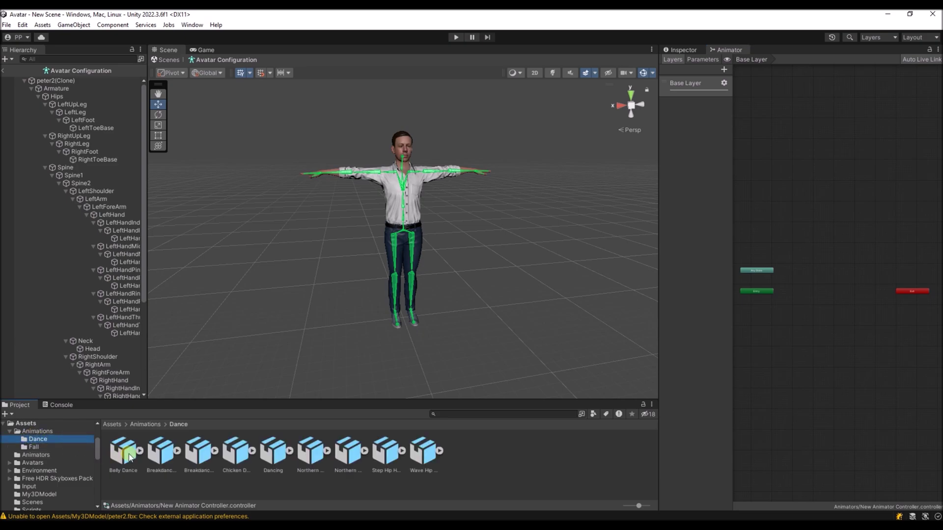
pyautogui.moveTo(124, 452); pyautogui.dragTo(774, 327)
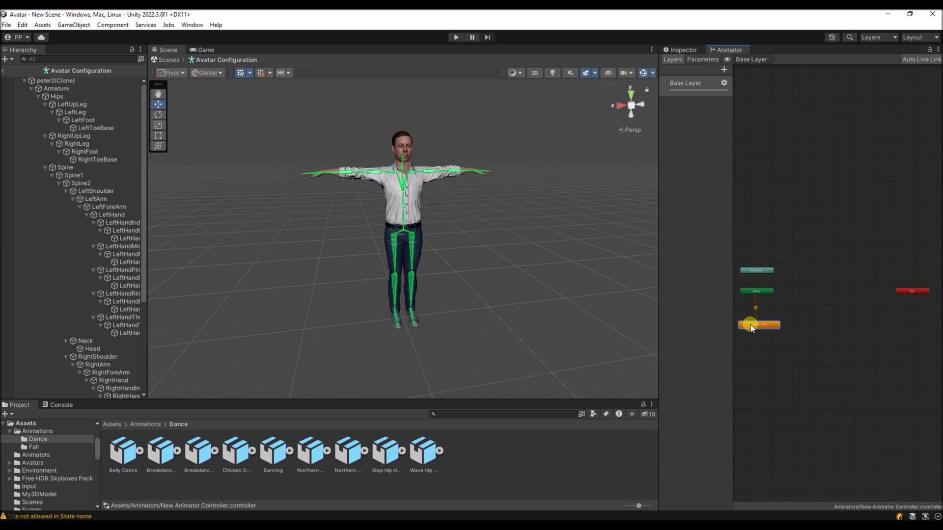
# - Select the Belly Dance clip and exit avatar configuration to see its import settings
pyautogui.click(124, 451)
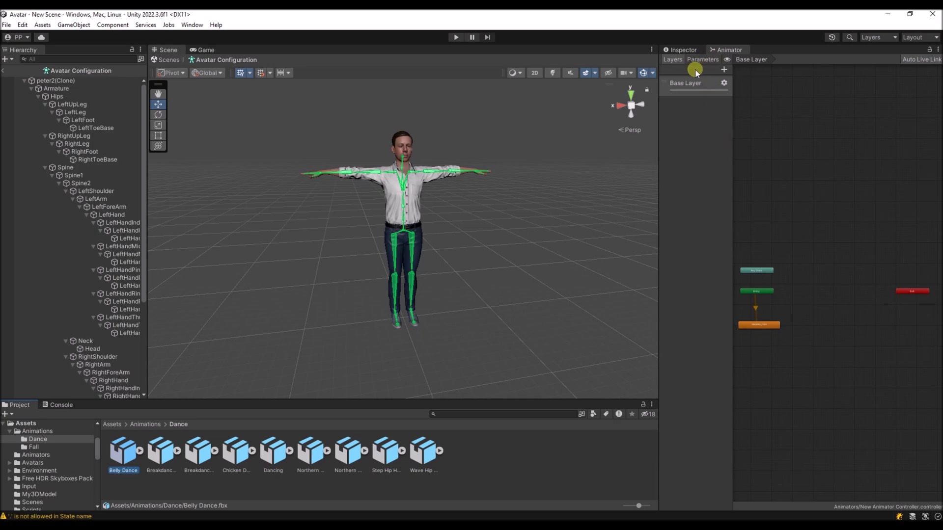
pyautogui.click(688, 47)
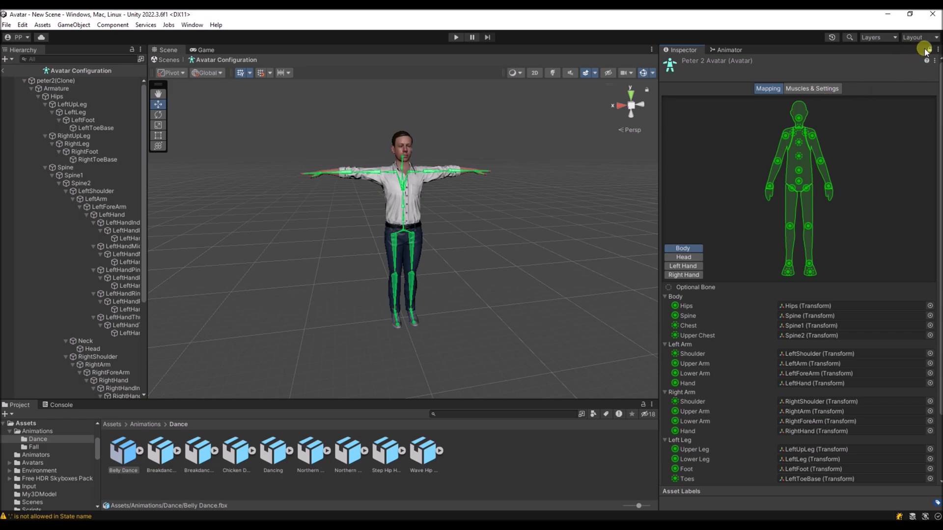
pyautogui.click(927, 59)
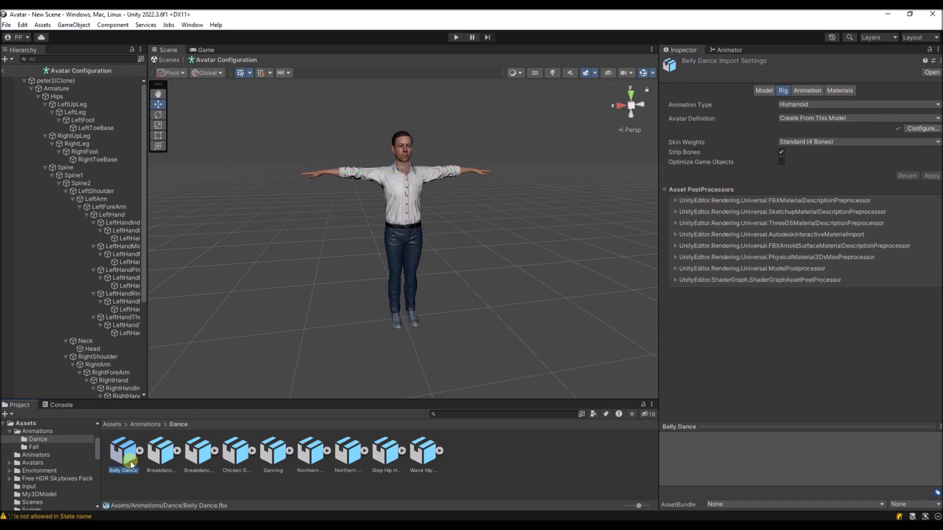
# - Compare the Breakdance 1990 clips' rig settings, then return to Belly Dance
pyautogui.click(160, 452)
pyautogui.click(129, 462)
pyautogui.click(164, 454)
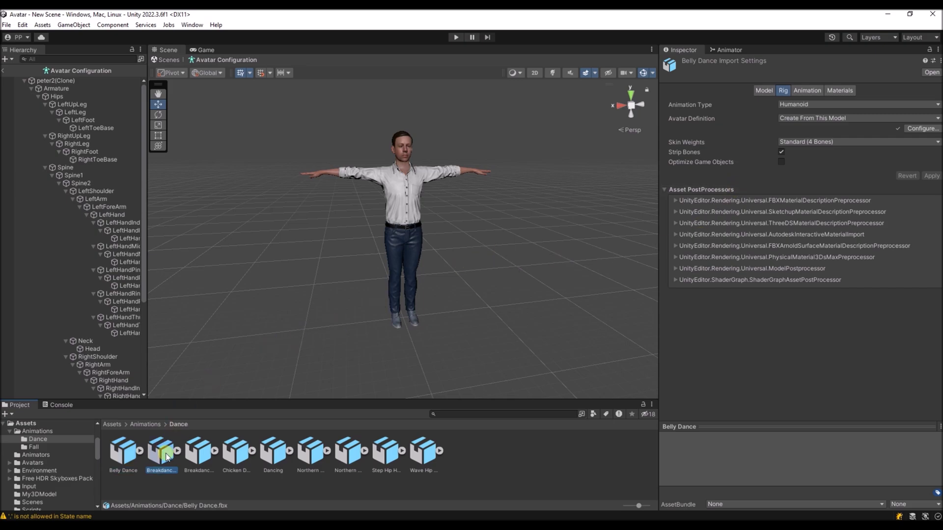
pyautogui.click(205, 468)
pyautogui.doubleClick(120, 459)
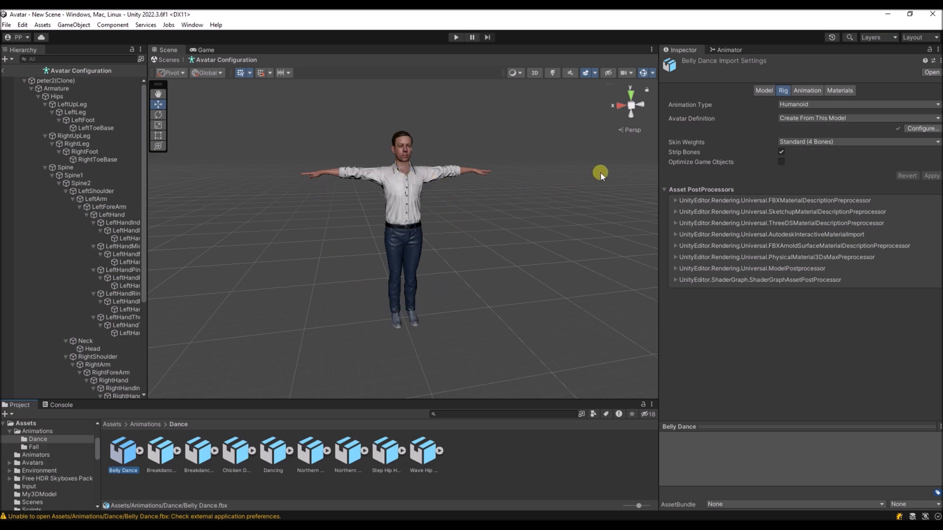
# - Expand Belly Dance.fbx and select its Avatar sub-asset
pyautogui.click(140, 451)
pyautogui.click(161, 451)
pyautogui.click(195, 456)
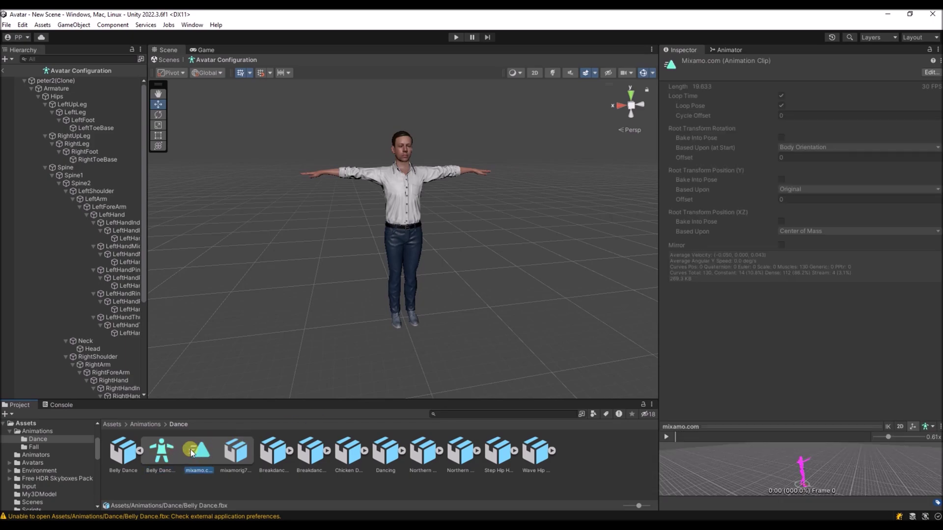
pyautogui.click(162, 454)
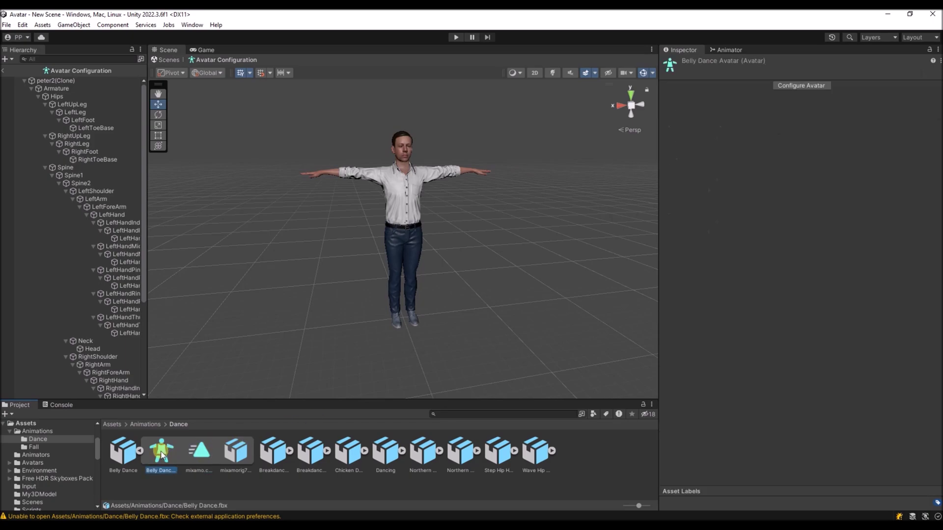
# - Open Configure Avatar and scroll through the humanoid bone mapping
pyautogui.click(796, 86)
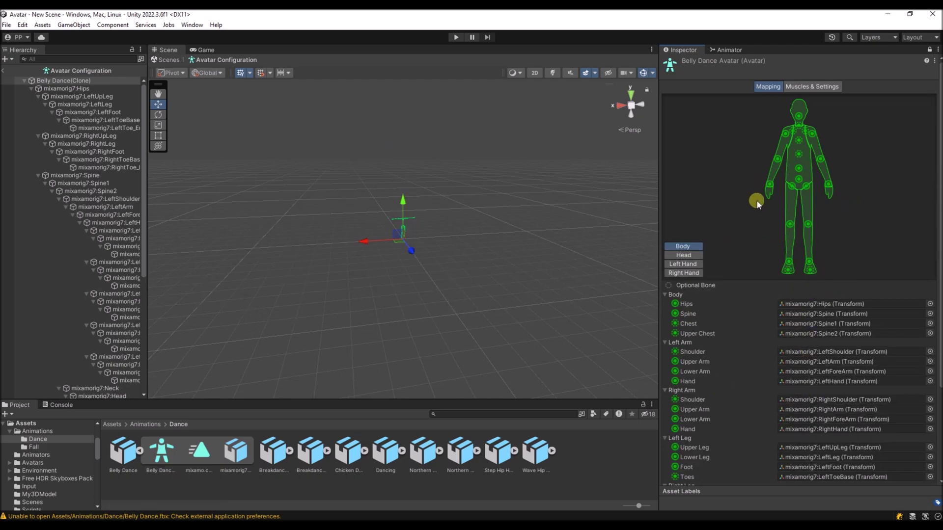
pyautogui.scroll(-3, 762, 238)
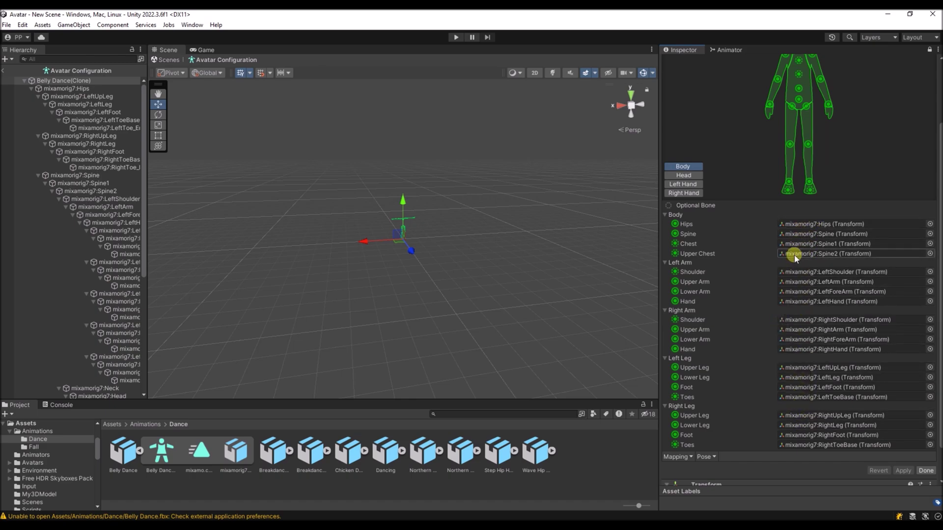
pyautogui.scroll(3, 802, 271)
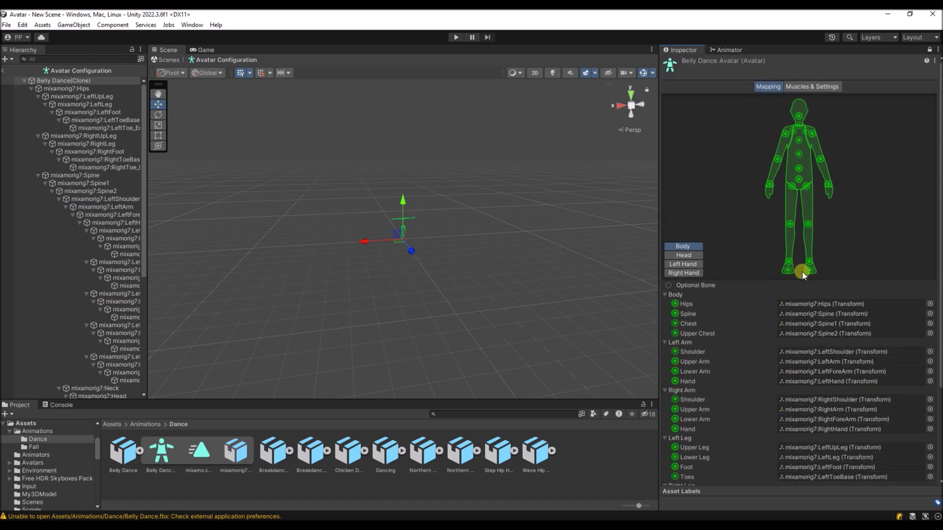
pyautogui.scroll(-4, 791, 350)
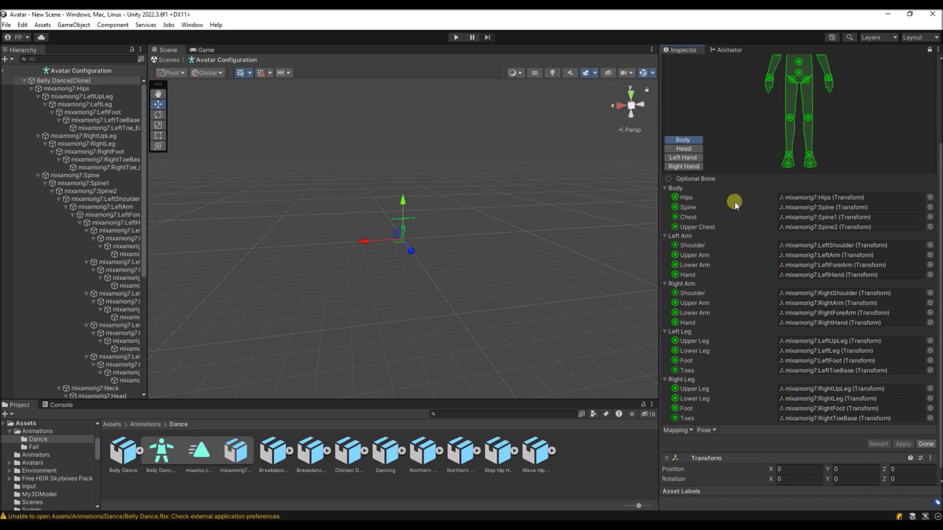
pyautogui.scroll(2, 686, 204)
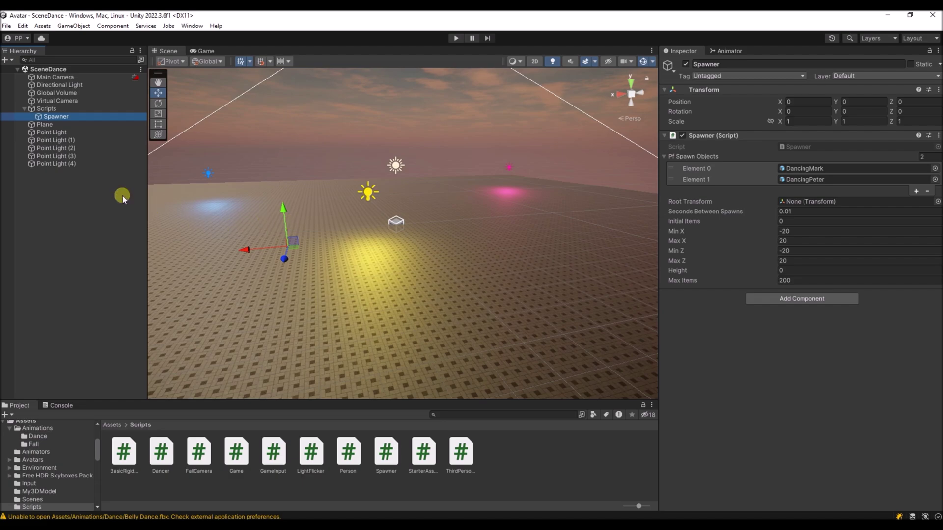
# - Select the Spawner and open its DancingMark prefab from Pf Spawn Objects
pyautogui.click(34, 499)
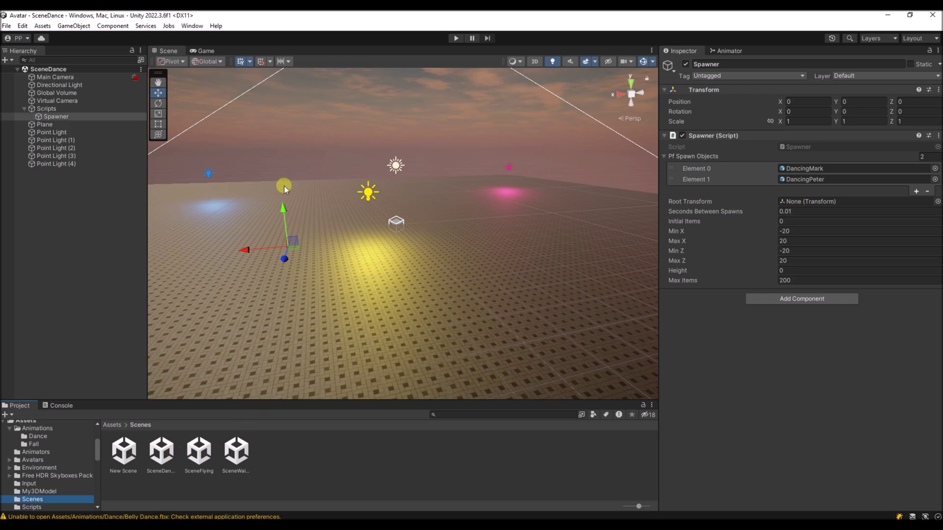
pyautogui.click(47, 109)
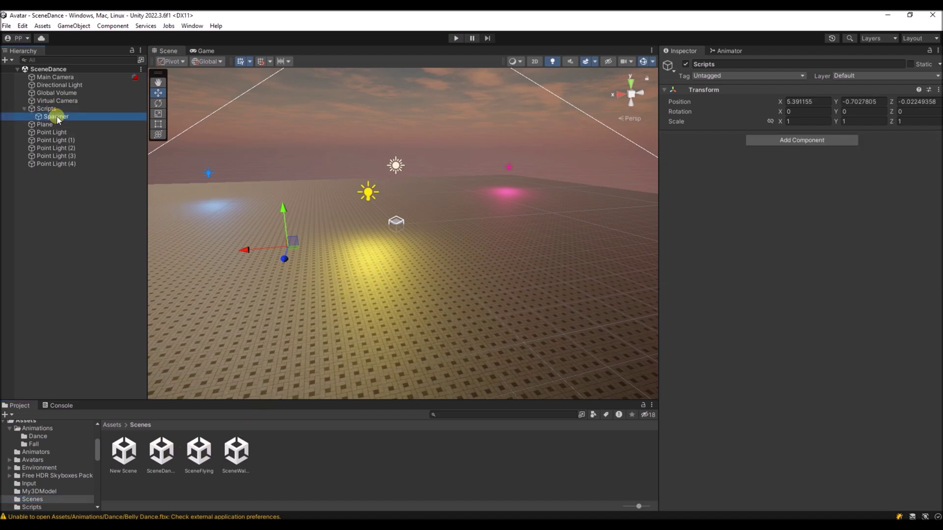
pyautogui.click(56, 116)
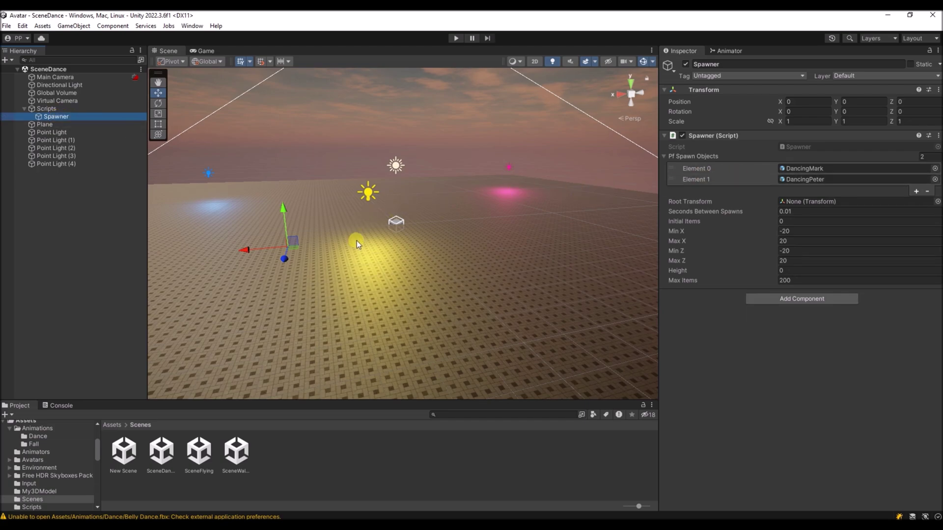
pyautogui.doubleClick(808, 170)
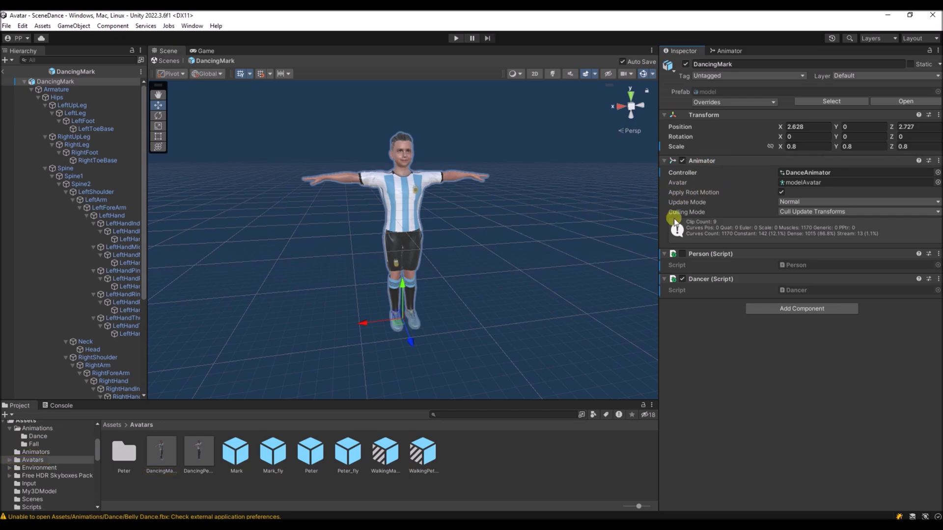
pyautogui.doubleClick(789, 289)
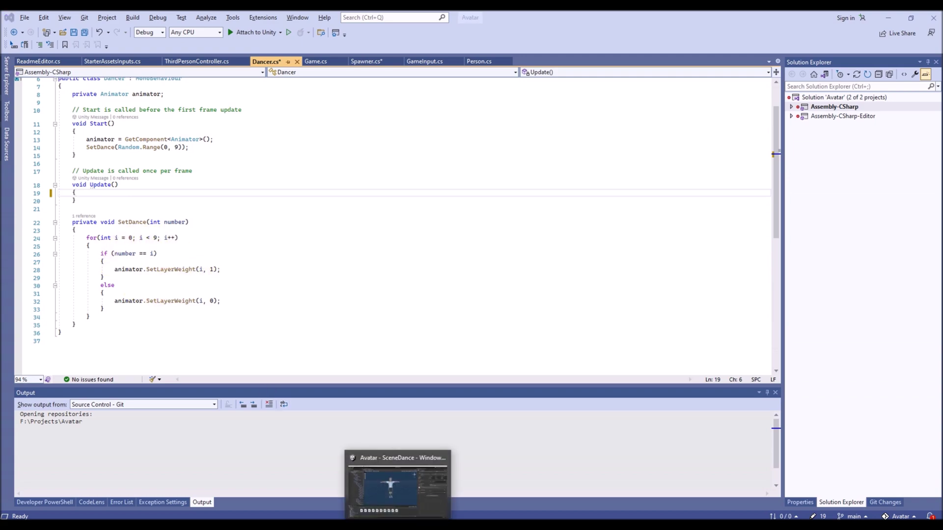
pyautogui.click(401, 484)
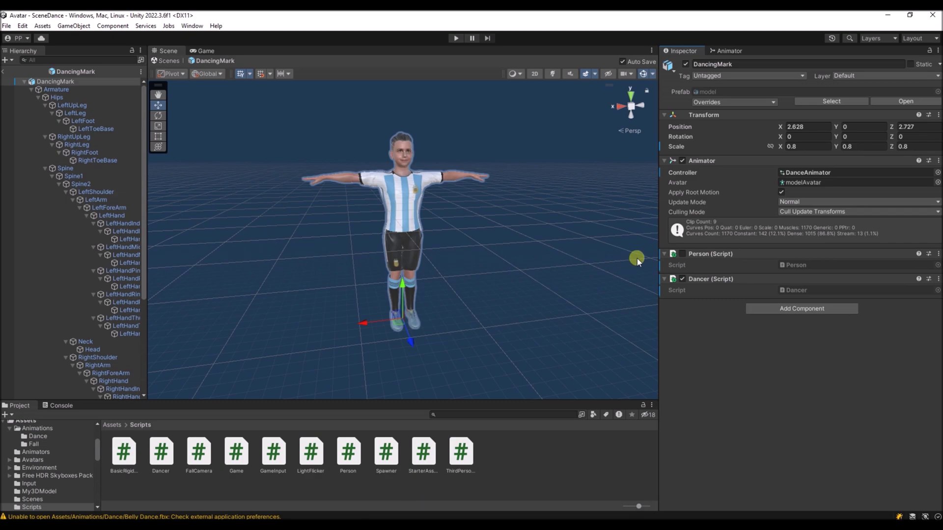
# - Open DanceAnimator and view its Dance2 through Dance9 layers
pyautogui.doubleClick(802, 175)
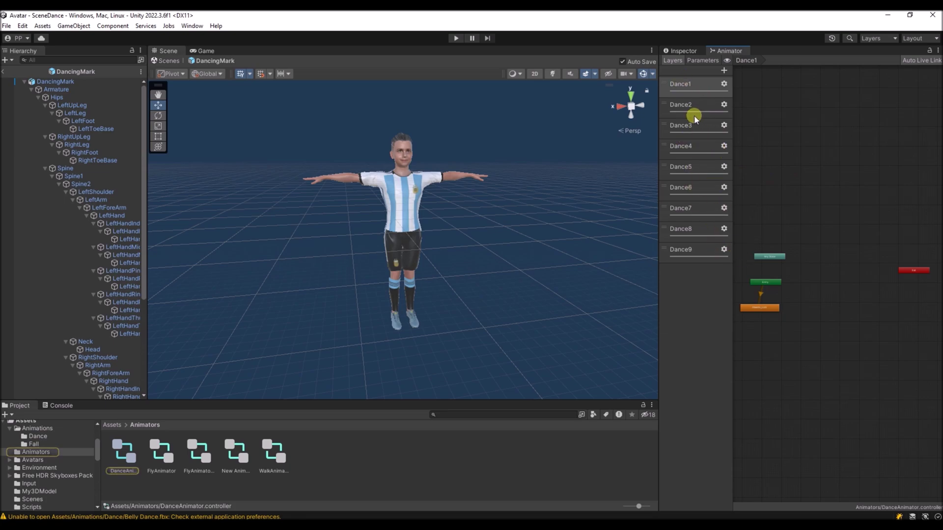
pyautogui.click(694, 105)
pyautogui.click(688, 127)
pyautogui.click(700, 160)
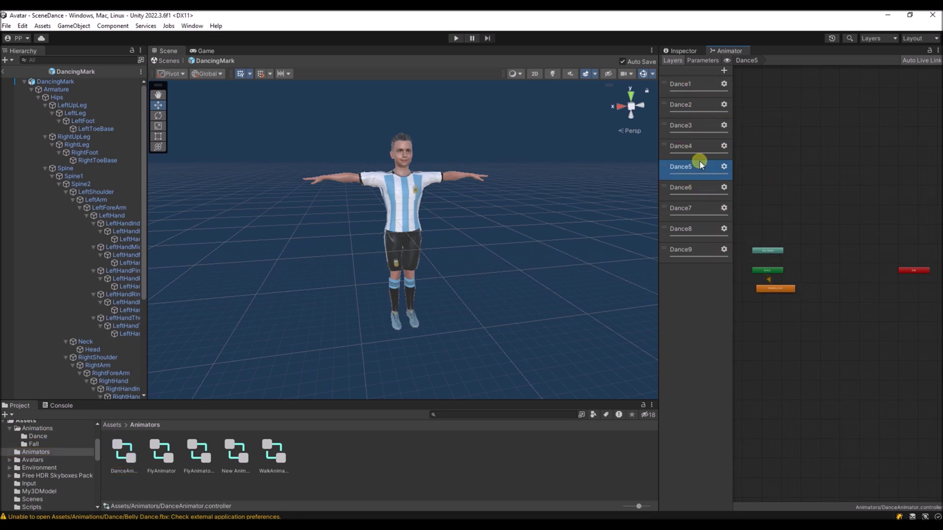
pyautogui.click(688, 147)
pyautogui.click(688, 187)
pyautogui.click(693, 211)
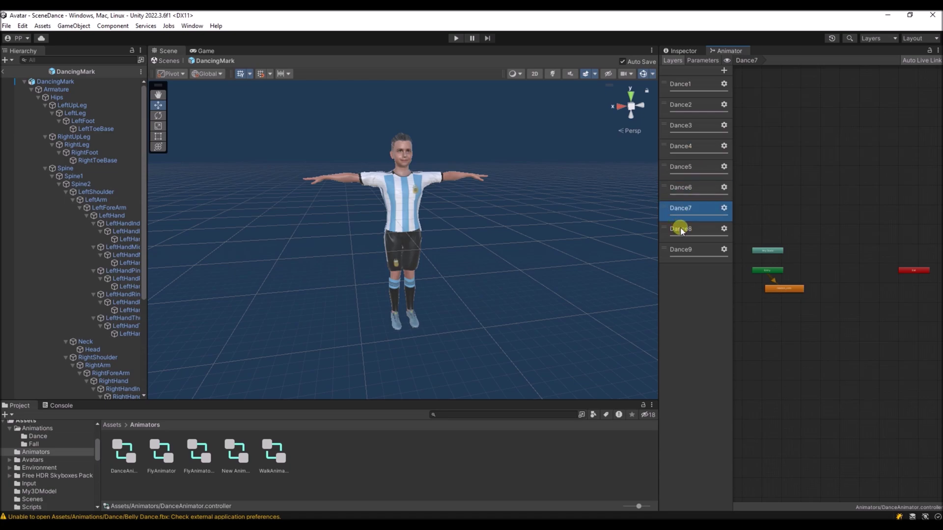
pyautogui.click(681, 231)
pyautogui.click(685, 256)
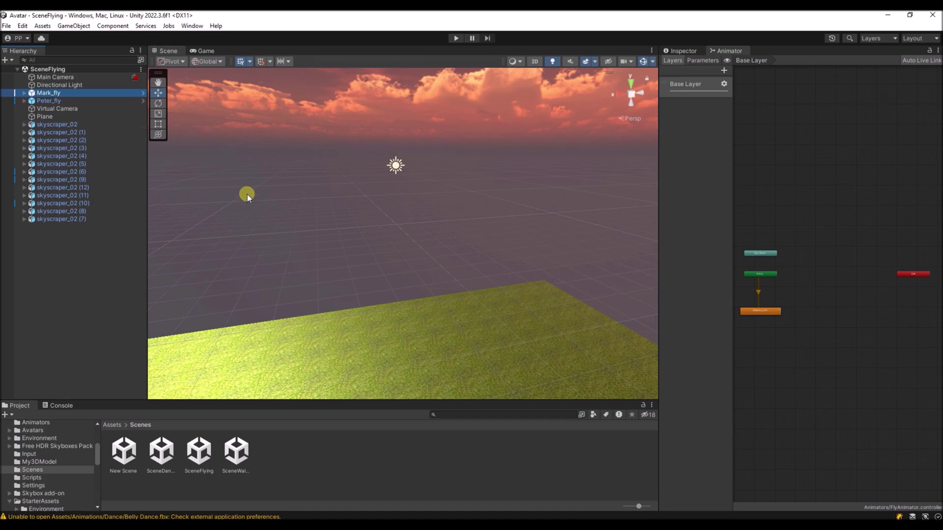
# - Inspect the Peter_fly and Mark_fly avatars and the orange default flying state
pyautogui.click(48, 101)
pyautogui.click(49, 94)
pyautogui.click(756, 313)
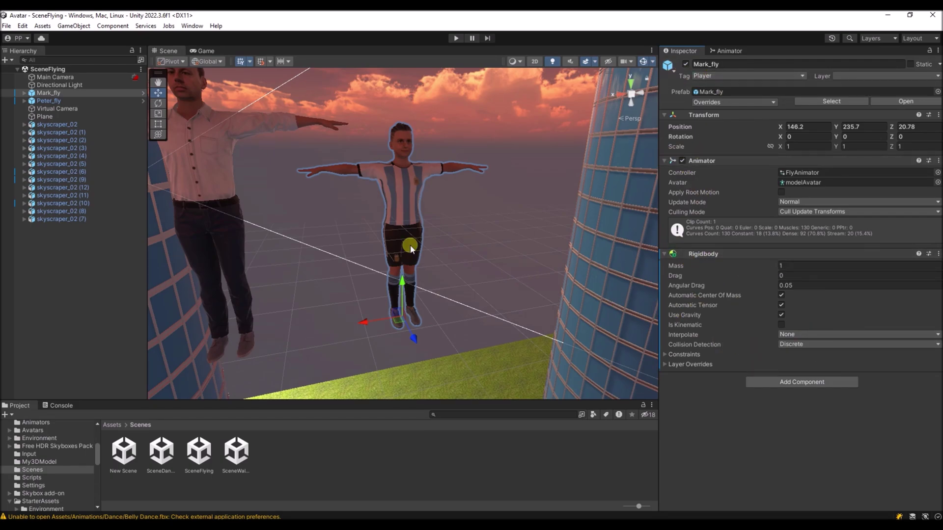
# - Select the Virtual Camera, locate its CameraPos follow target, and open the FallCamera script
pyautogui.click(48, 109)
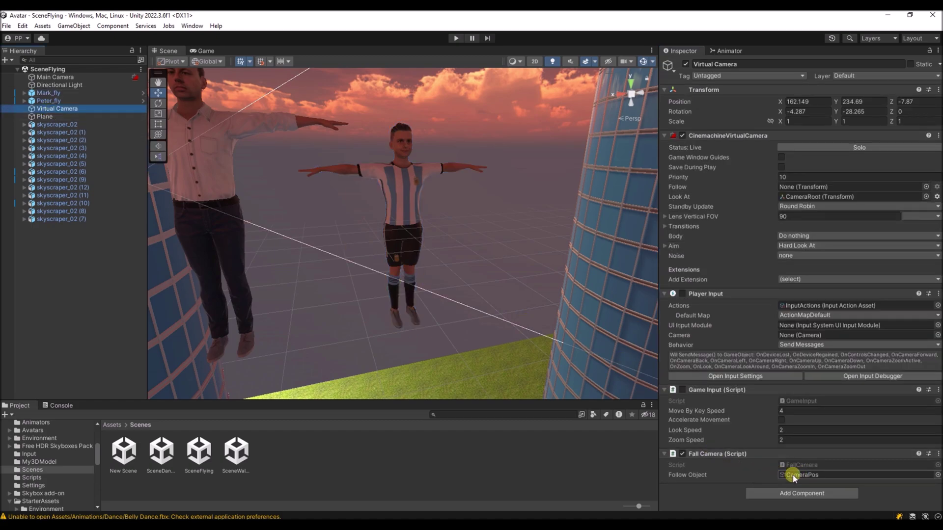
pyautogui.doubleClick(793, 476)
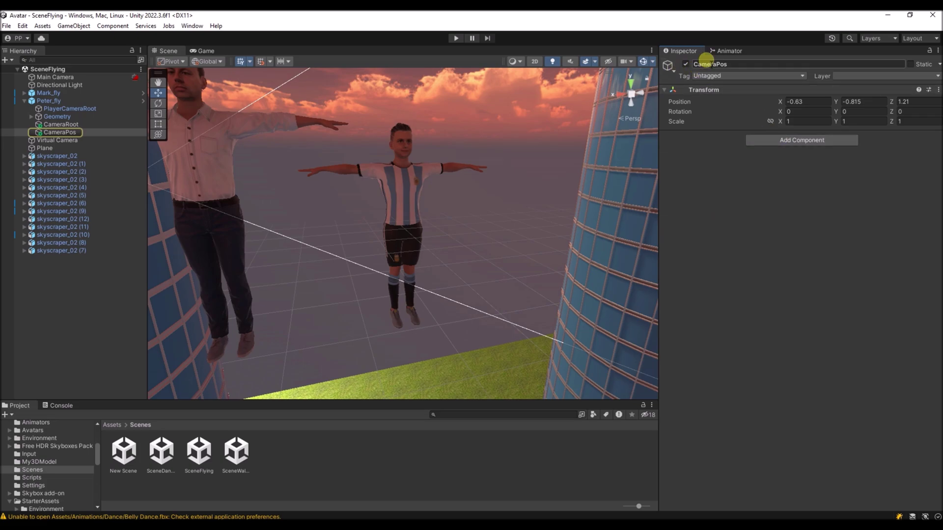
pyautogui.click(57, 140)
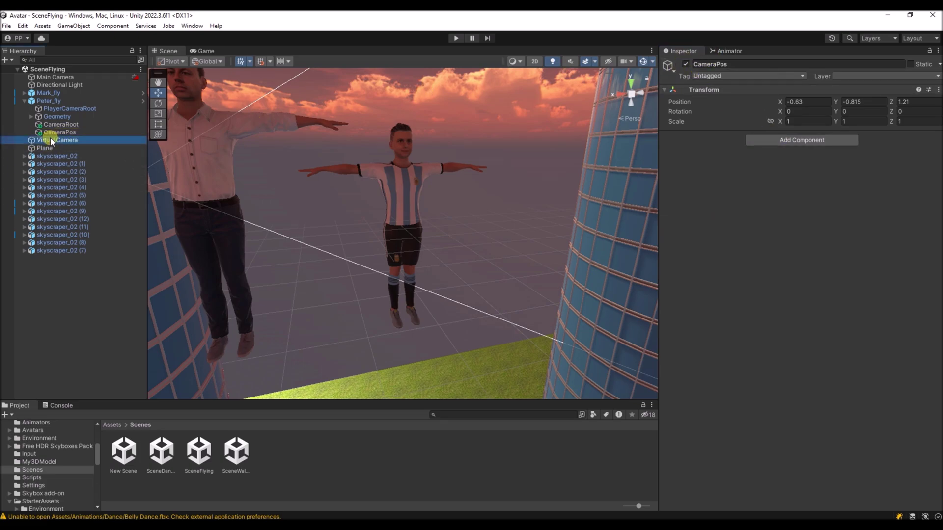
pyautogui.click(704, 457)
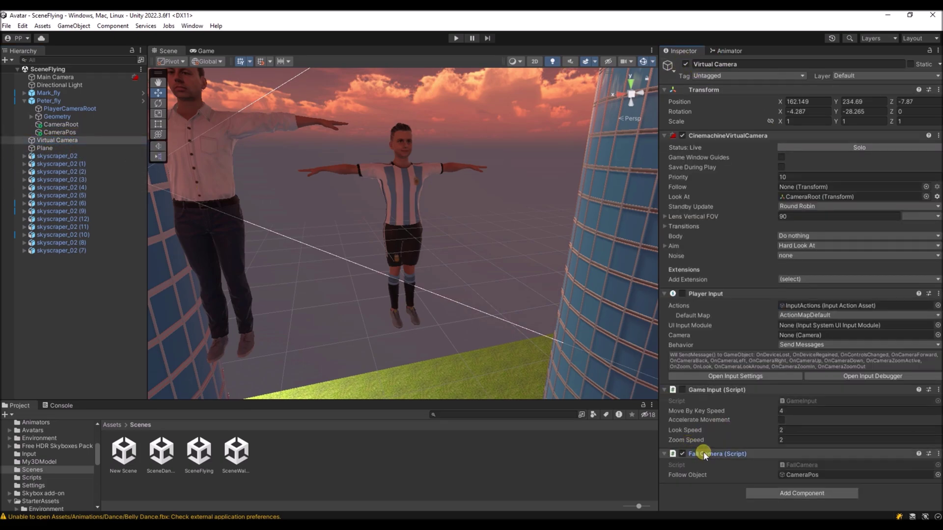
pyautogui.click(812, 466)
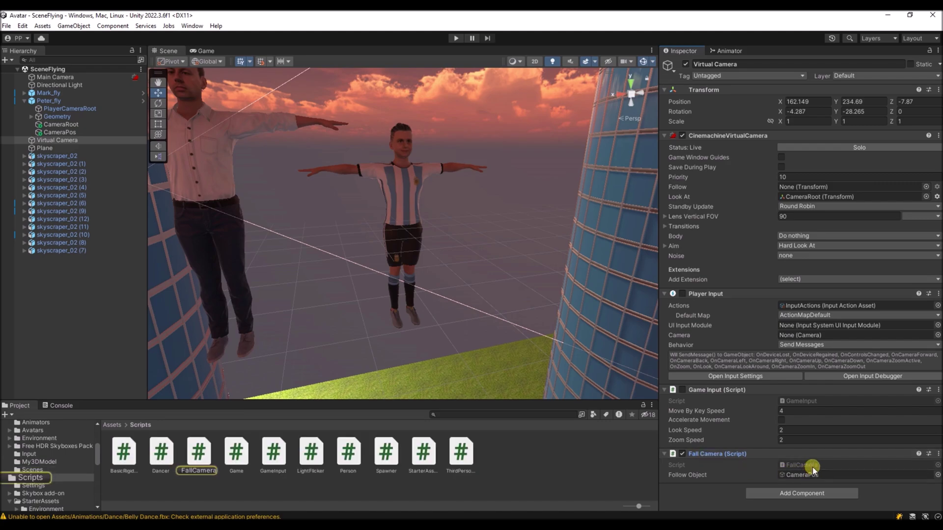
pyautogui.doubleClick(813, 467)
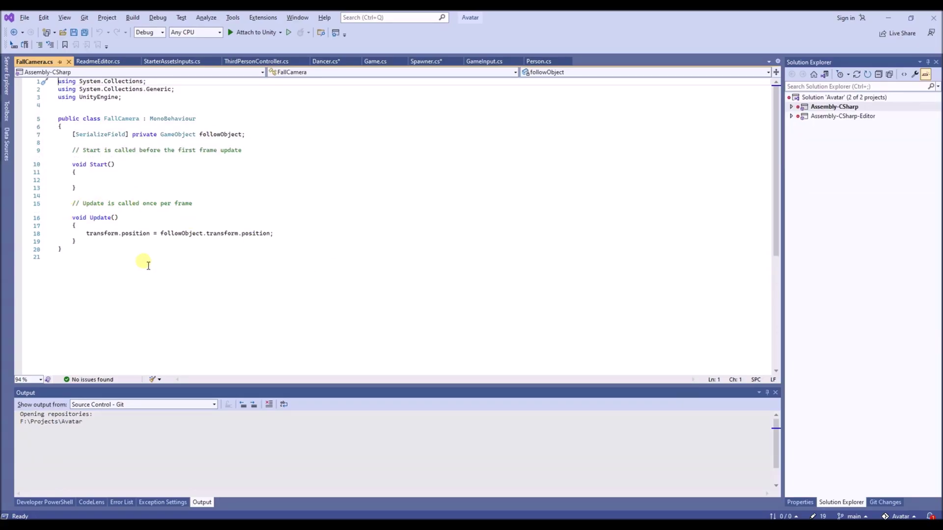
# - Highlight FallCamera's line that copies the follow object's position, then return to Unity
pyautogui.moveTo(86, 234); pyautogui.dragTo(278, 237)
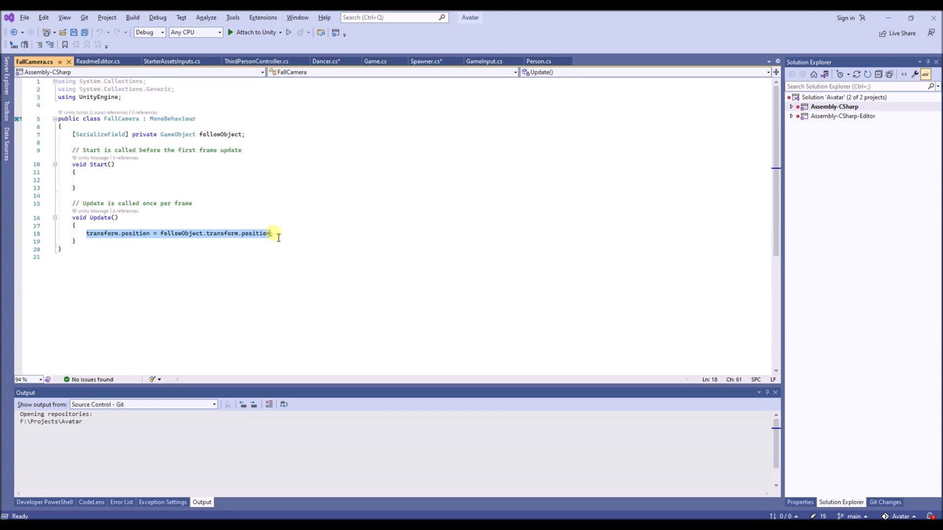
pyautogui.click(154, 243)
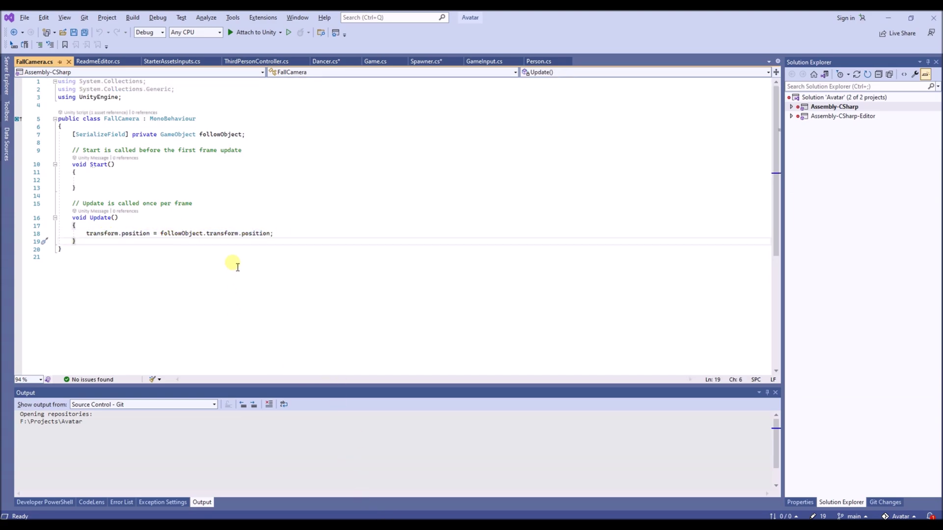
pyautogui.click(358, 521)
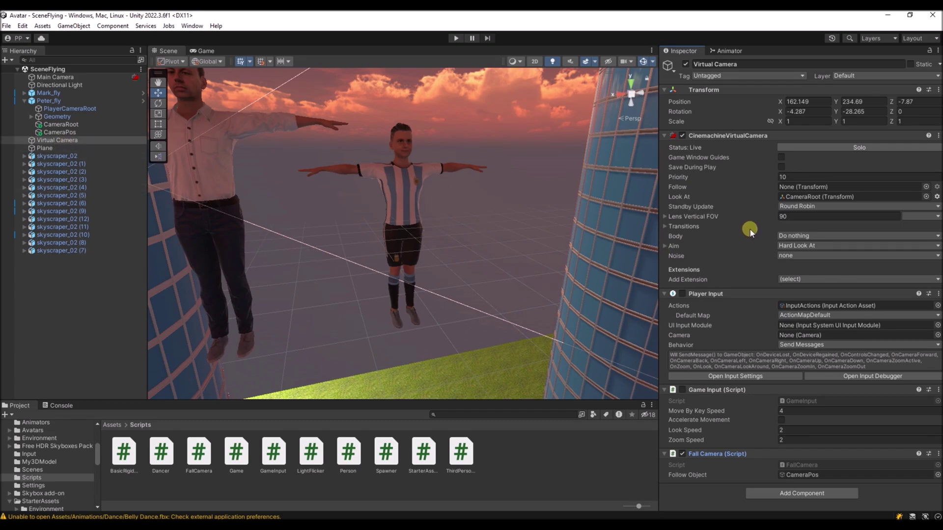
# - Ping the CameraRoot look-at target and orbit the view around the spawner platform
pyautogui.doubleClick(800, 196)
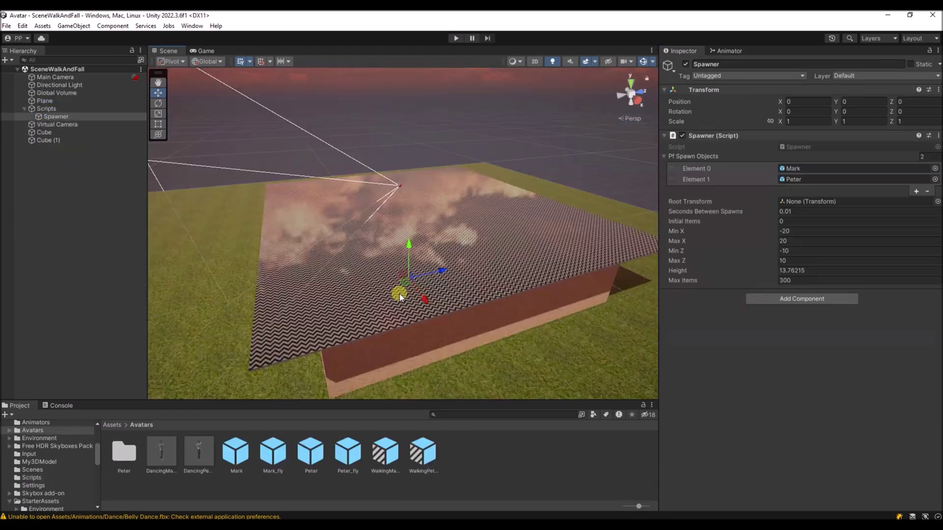
pyautogui.keyDown('alt'); pyautogui.moveTo(400, 297); pyautogui.dragTo(407, 300); pyautogui.keyUp('alt')
pyautogui.scroll(6, 408, 301)
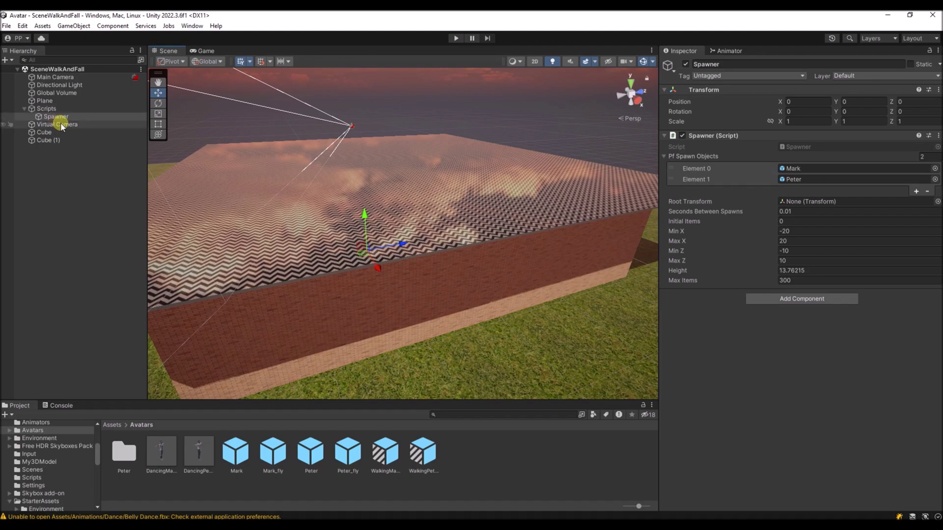
# - Open the Mark prefab, review its Inspector settings, and open the ThirdPersonController script
pyautogui.doubleClick(794, 169)
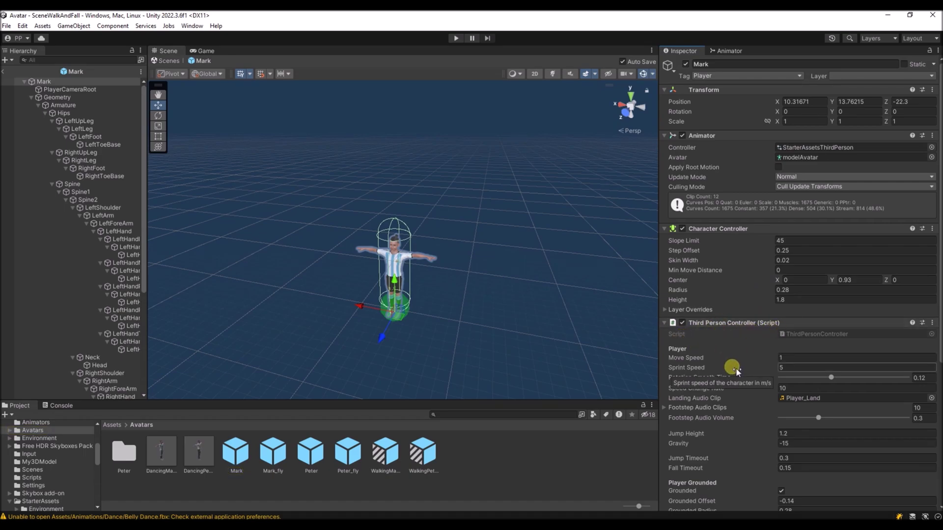
pyautogui.scroll(-5, 735, 367)
pyautogui.scroll(2, 699, 220)
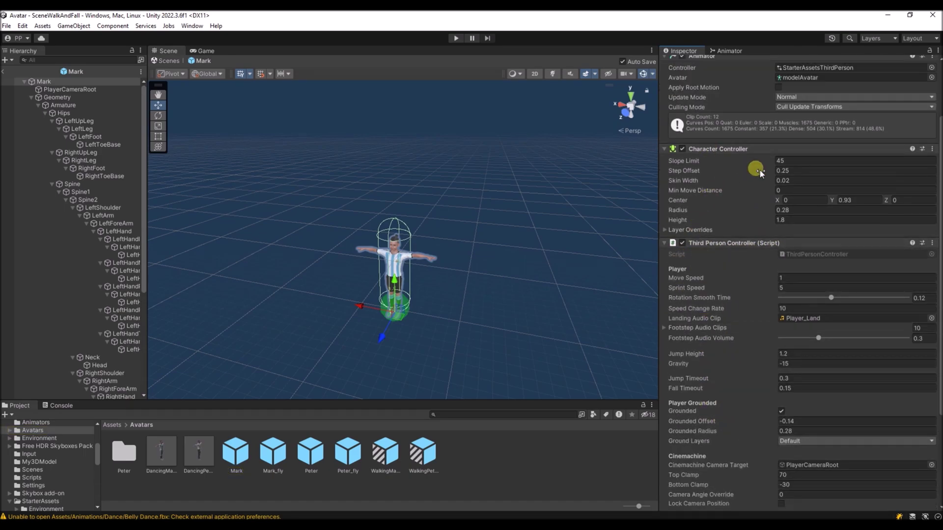
pyautogui.scroll(-2, 739, 258)
pyautogui.scroll(-3, 738, 257)
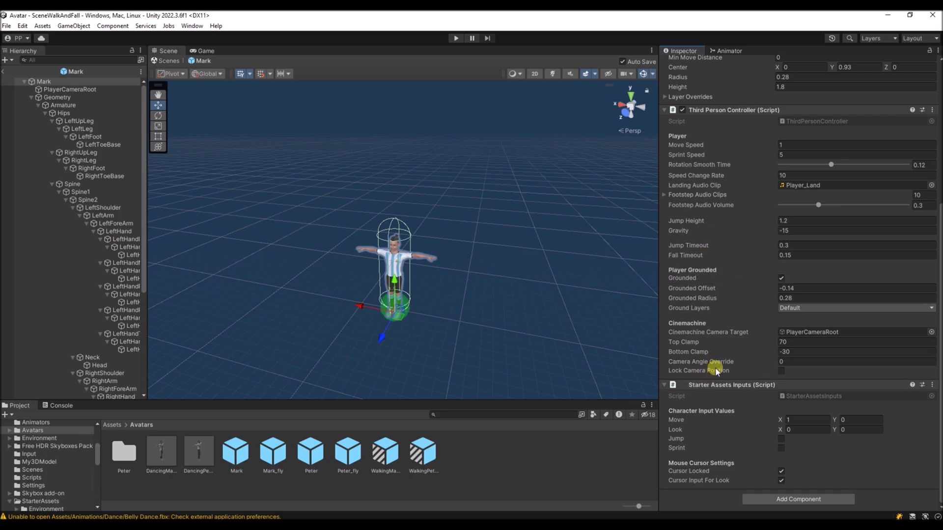
pyautogui.scroll(2, 768, 404)
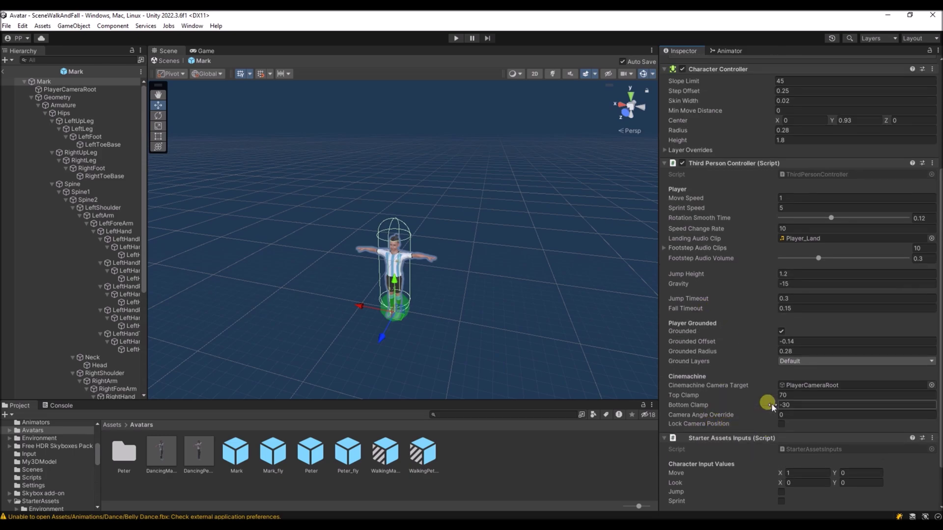
pyautogui.scroll(-2, 799, 347)
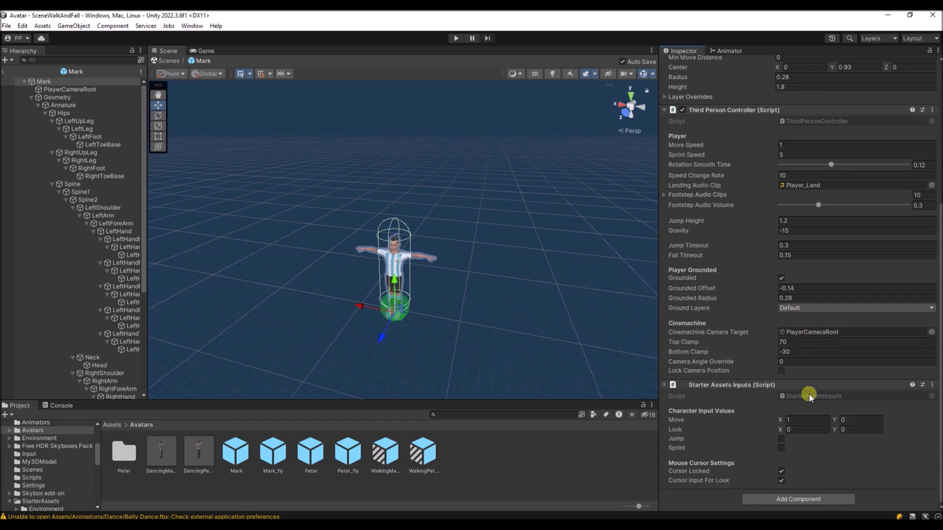
pyautogui.scroll(1, 792, 203)
pyautogui.doubleClick(803, 145)
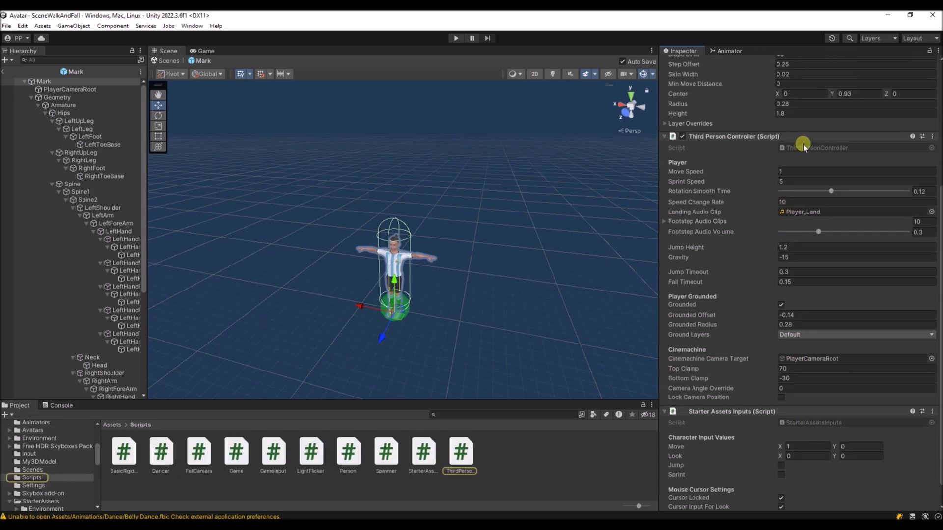
# - Review the hasFallen, fellOnTheGround and fallAnimationSet field declarations at the top
pyautogui.scroll(10, 239, 264)
pyautogui.scroll(20, 239, 264)
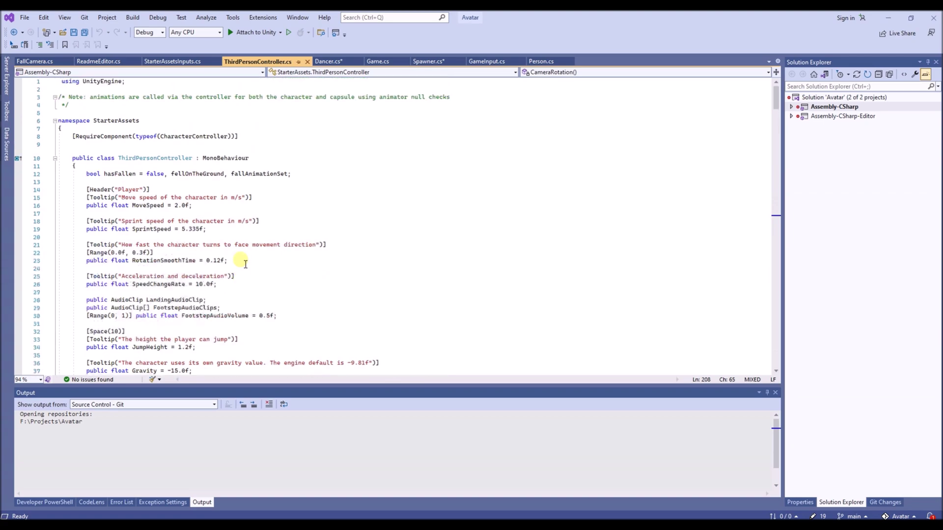
pyautogui.click(129, 174)
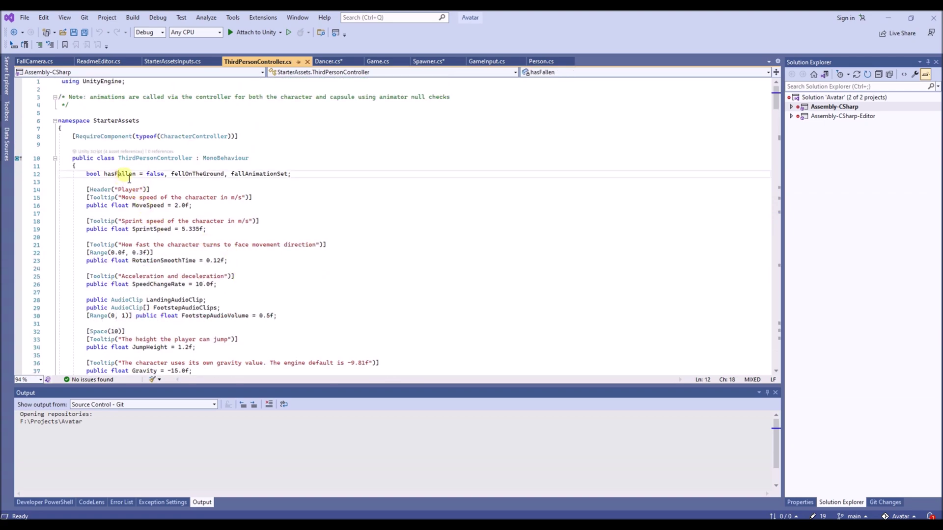
pyautogui.doubleClick(212, 178)
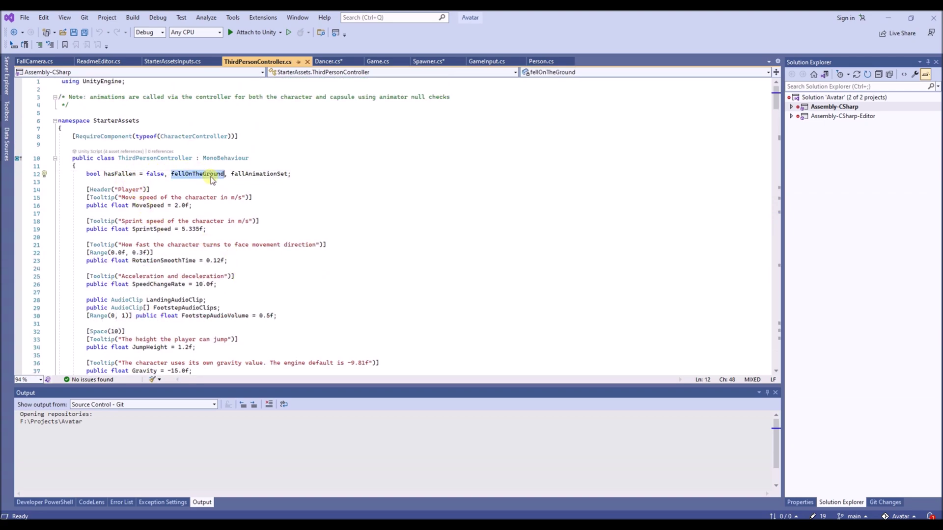
pyautogui.doubleClick(252, 175)
# - Find where fallAnimationSet is used in Update and highlight the fall-animation lines
pyautogui.hotkey('ctrl', 'f')
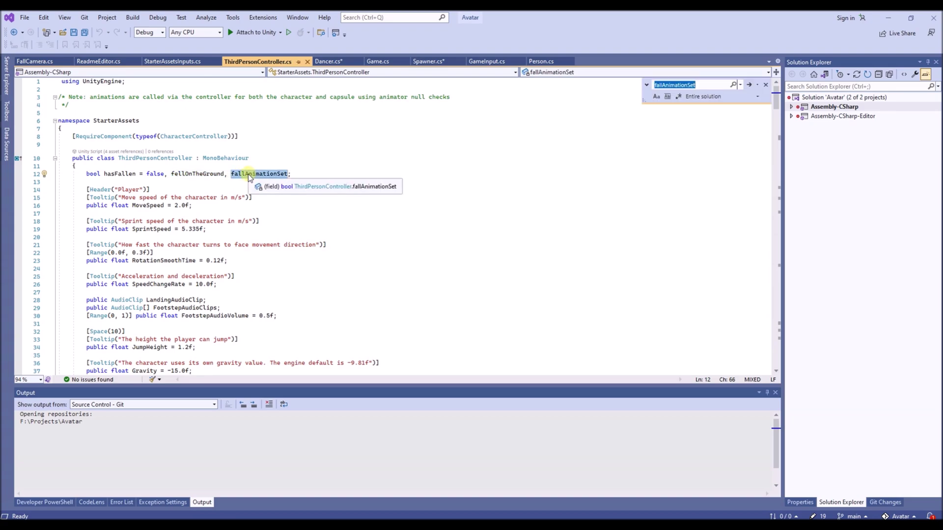
pyautogui.click(753, 83)
pyautogui.click(155, 243)
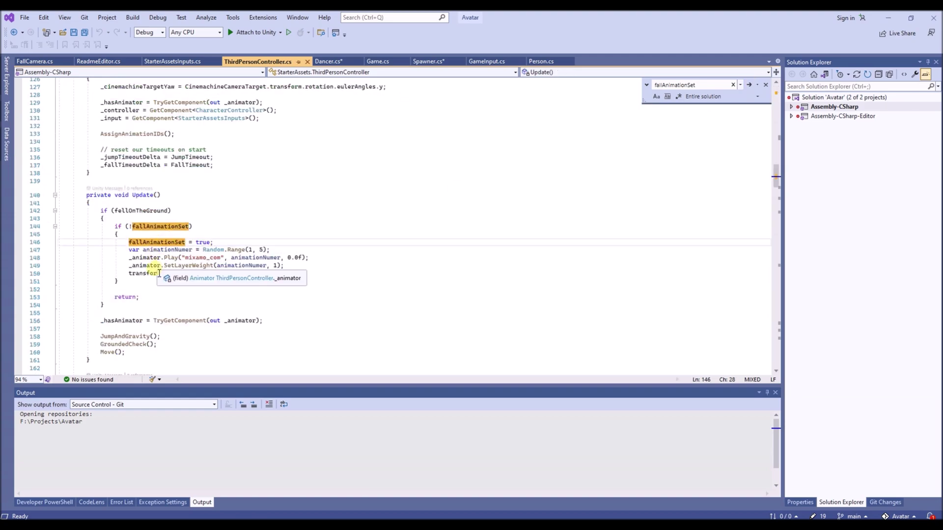
pyautogui.moveTo(148, 259); pyautogui.dragTo(198, 278)
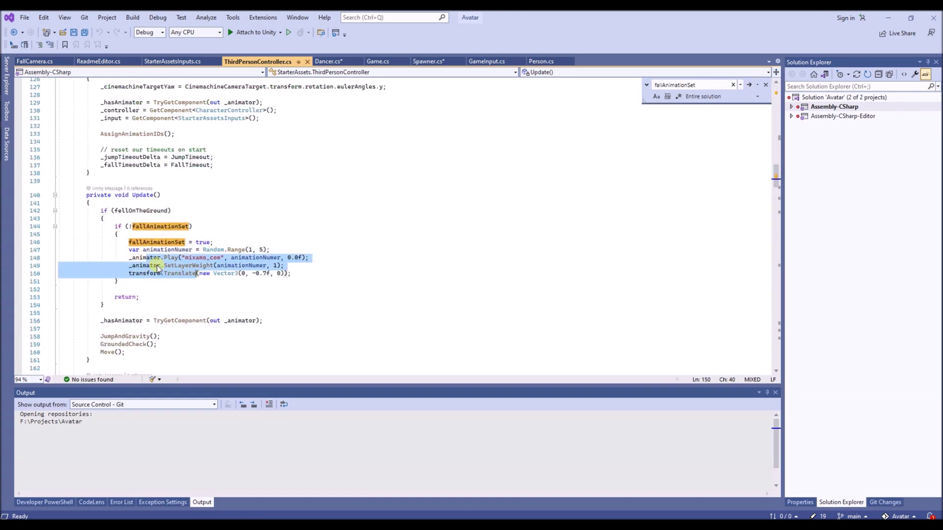
pyautogui.click(172, 259)
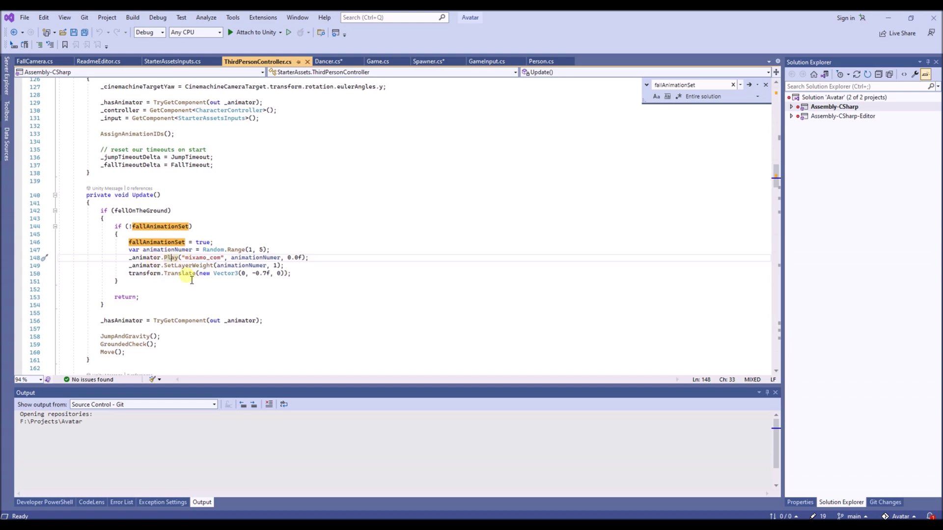